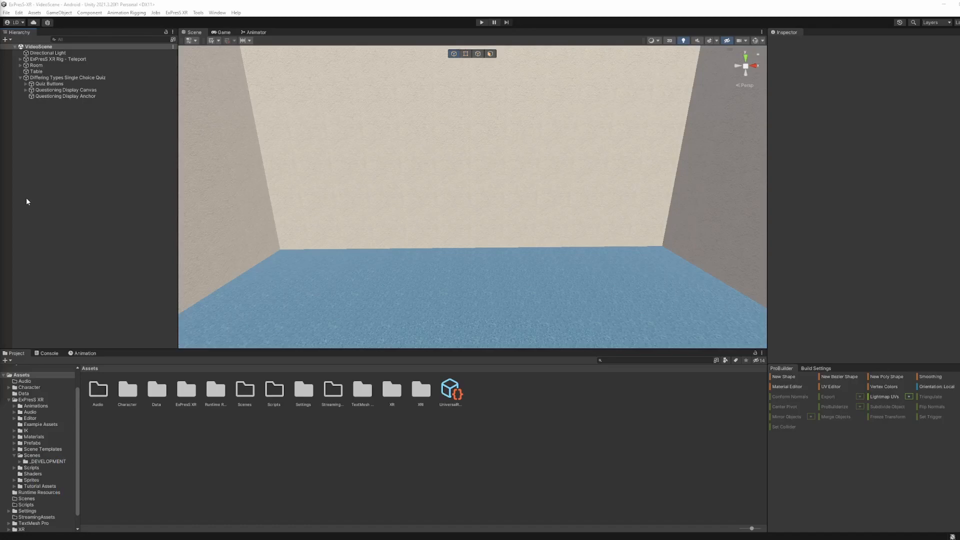
Step: Add an ExPresS XR Data Gatherer object to the scene hierarchy and select it to show its settings
right_click(49, 184)
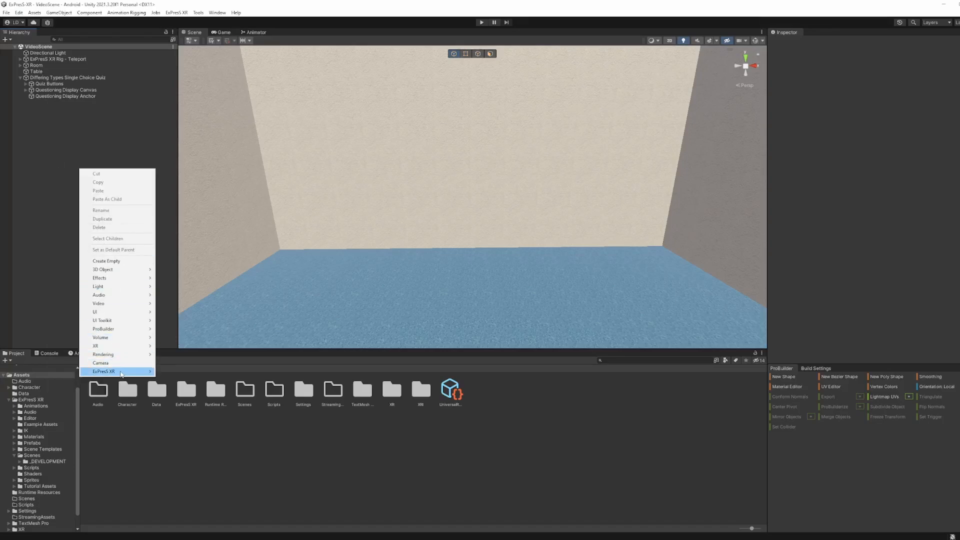
mouse_move(121, 374)
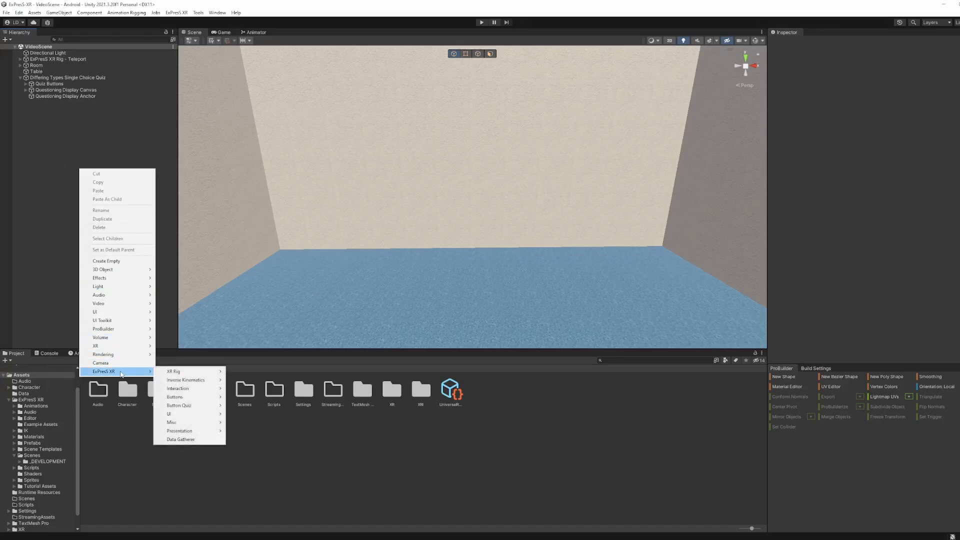
left_click(181, 440)
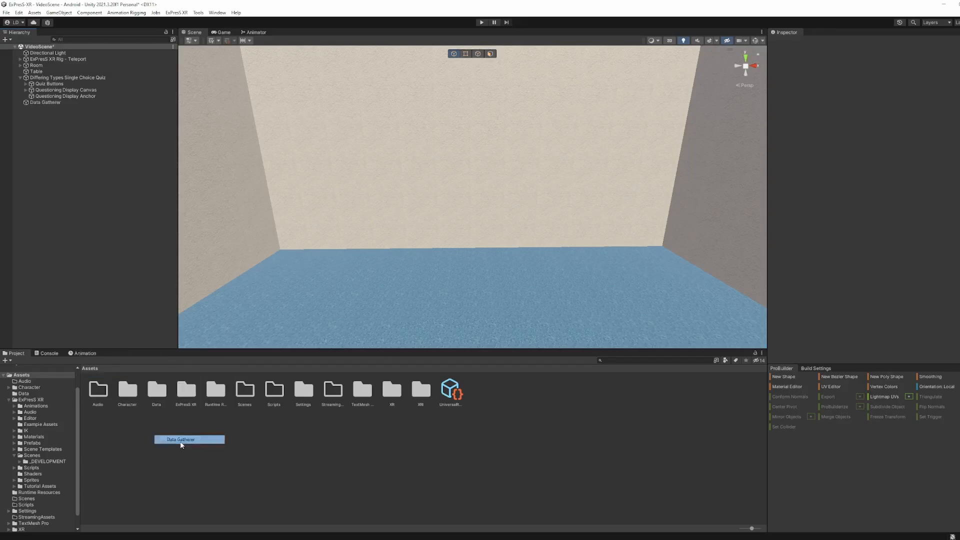
left_click(38, 103)
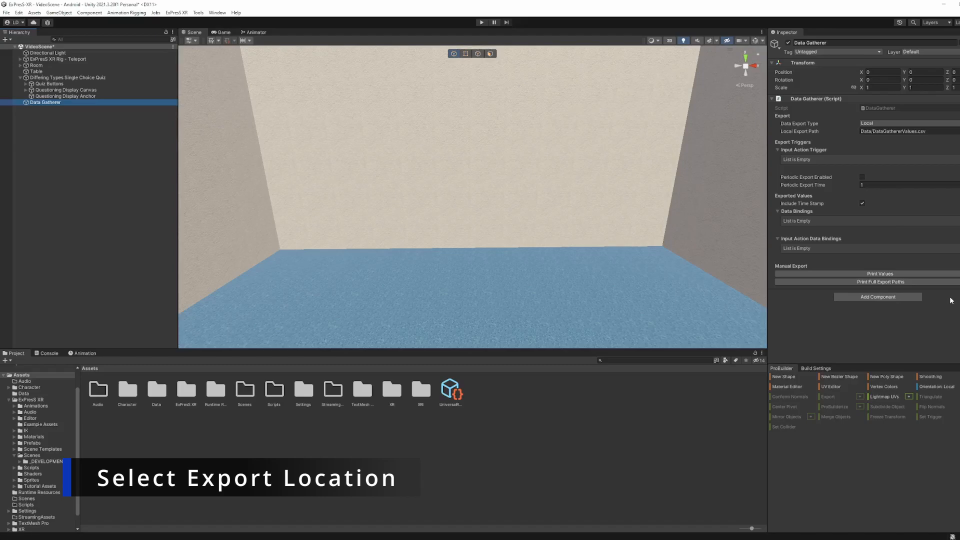
Step: Examine the Data Gatherer's local export path and the DataGathererValues.csv file in the Data folder, returning to the Data Gatherer's settings
left_click(790, 131)
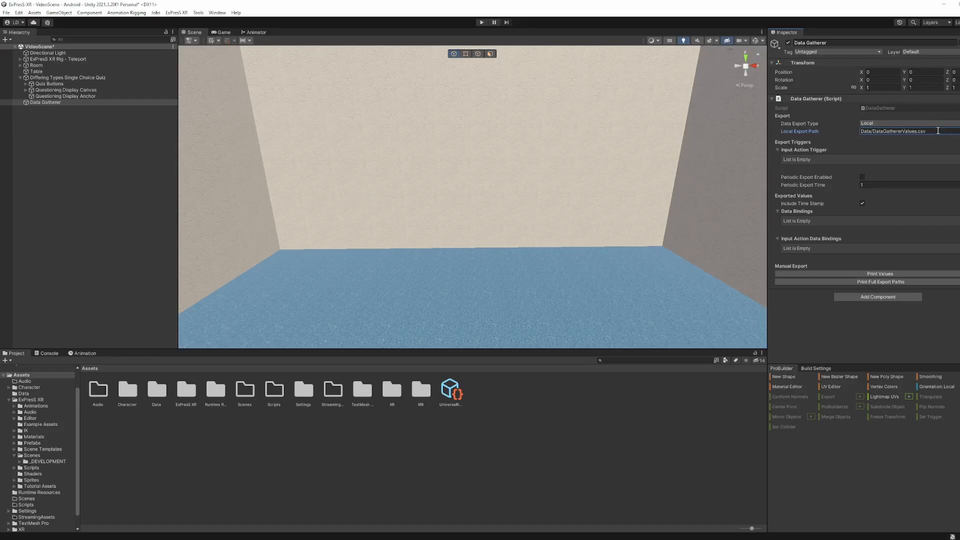
left_click(90, 181)
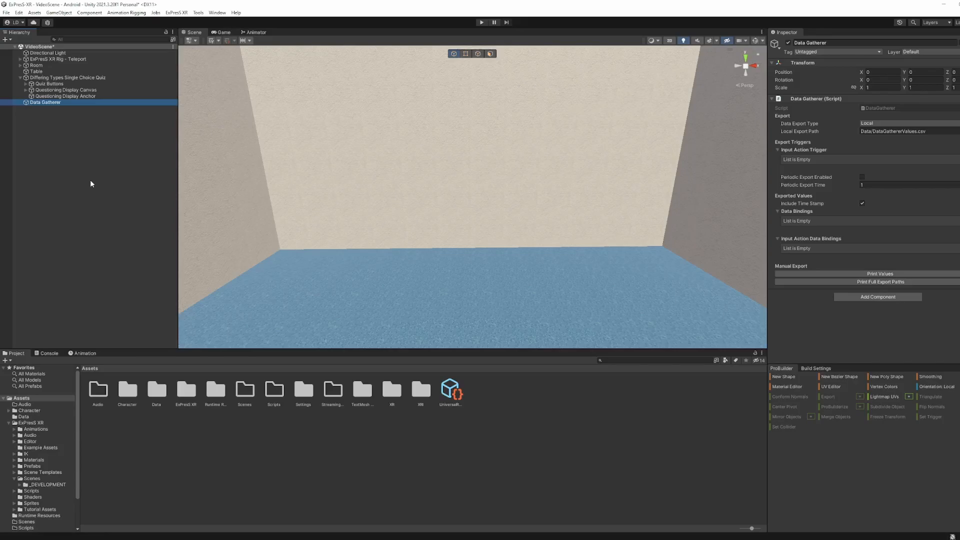
left_click(26, 417)
left_click(104, 394)
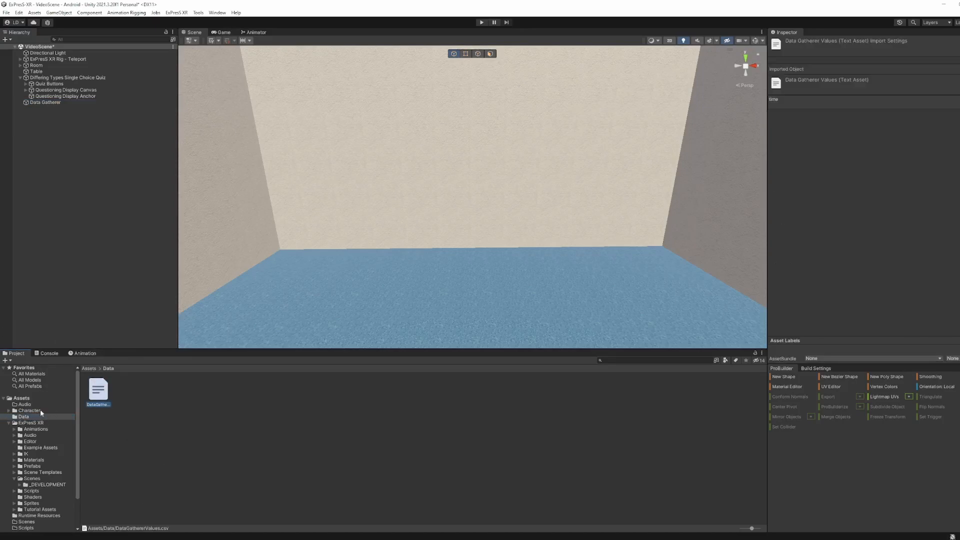
left_click(45, 102)
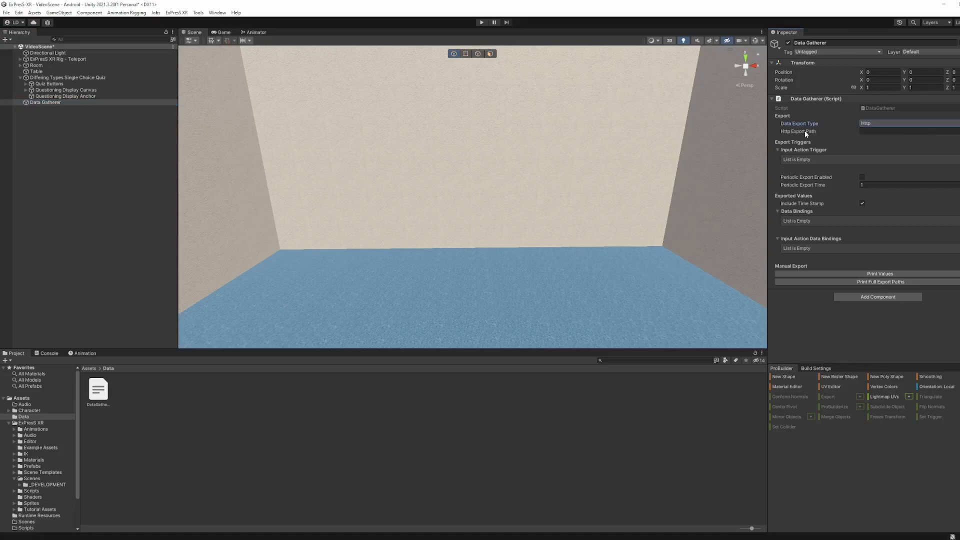
Step: Try the Http and Both data export types on the Data Gatherer and return the setting to Local
left_click(864, 130)
left_click(864, 124)
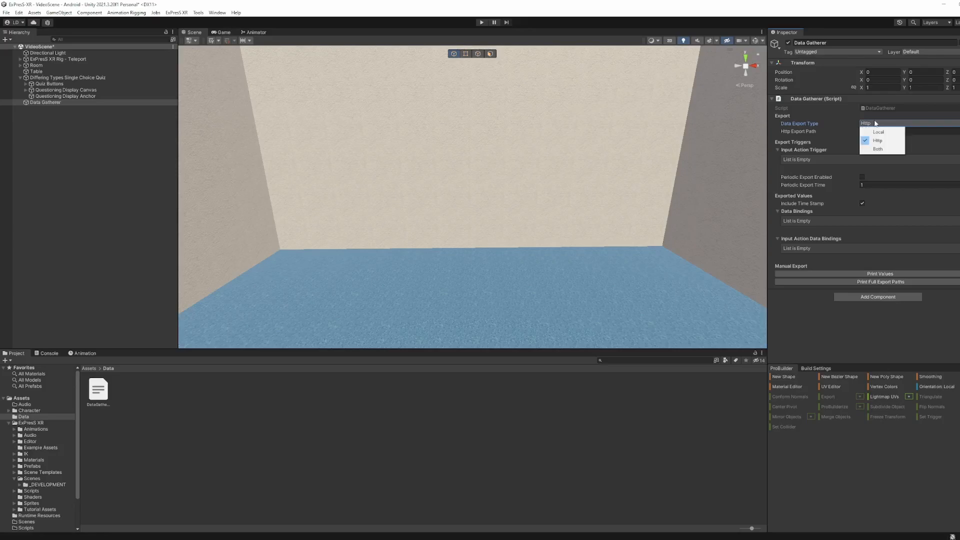
left_click(878, 149)
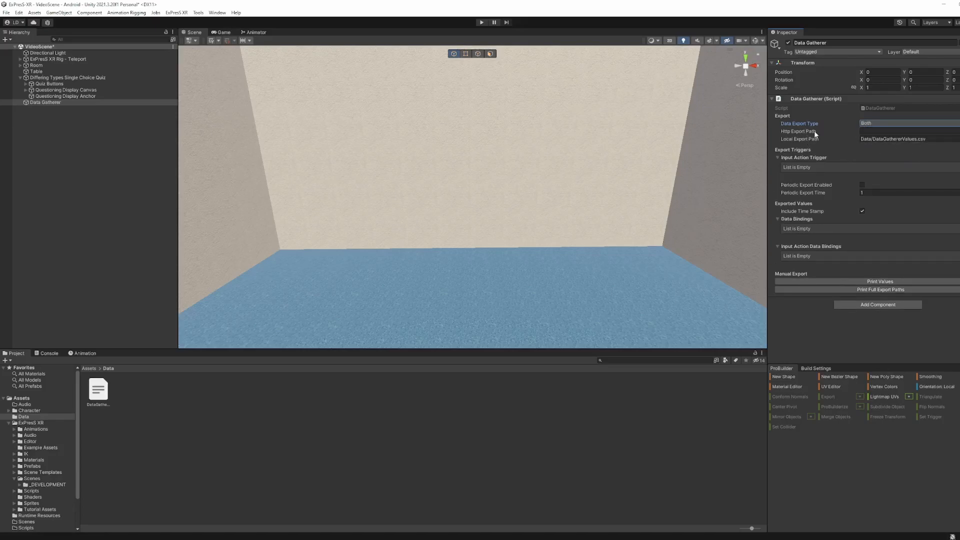
left_click(870, 123)
left_click(874, 132)
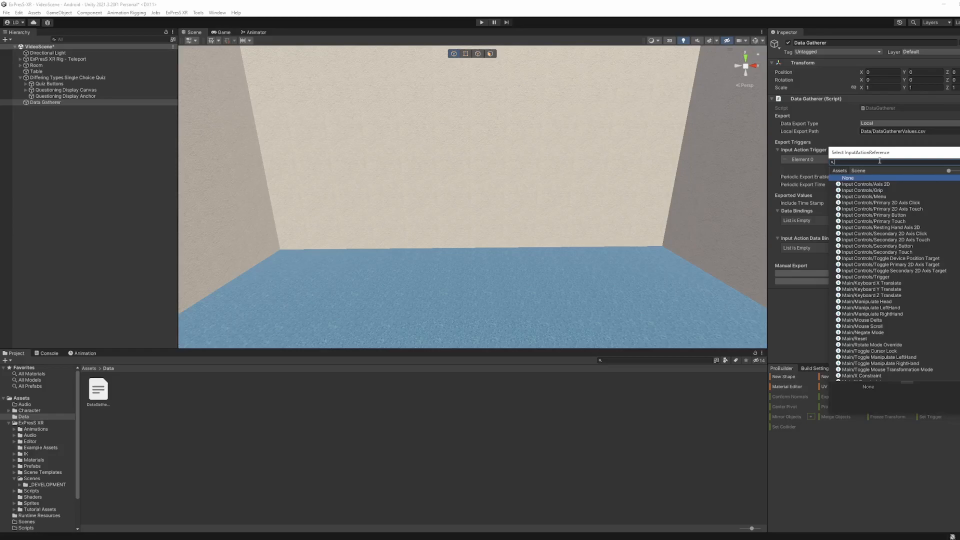
Step: Assign XRI LeftHand Interaction/Select as the input action trigger and enable periodic export with a time of 20
type("lefthand")
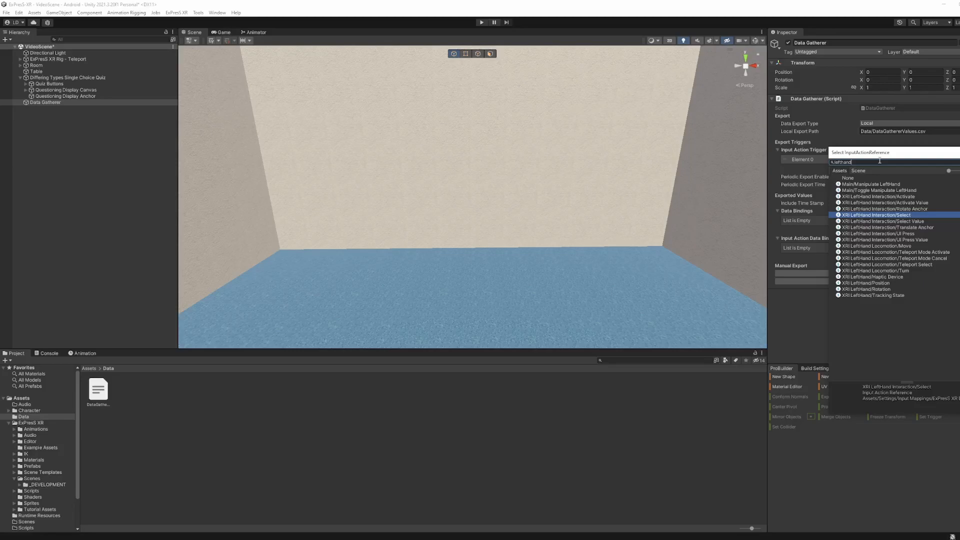
key("Return")
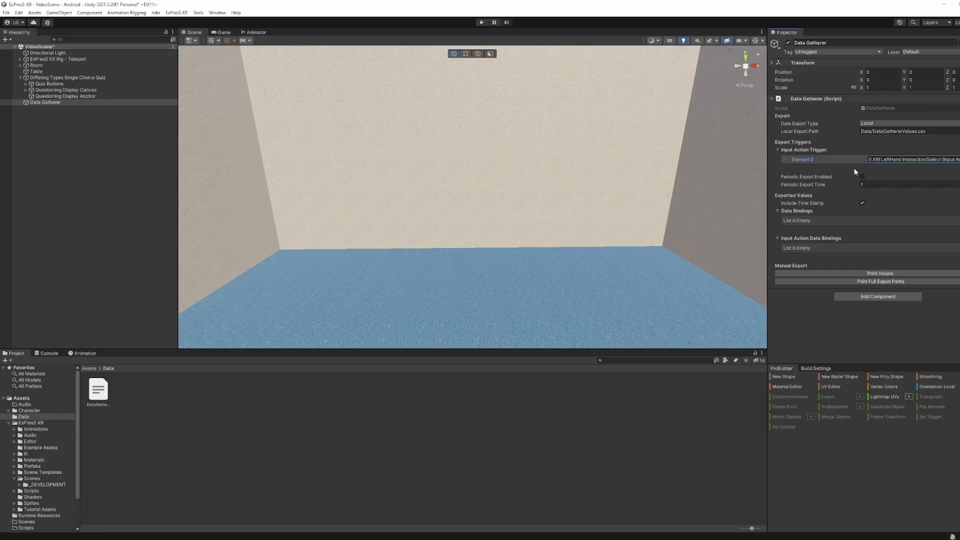
left_click(875, 176)
left_click(867, 185)
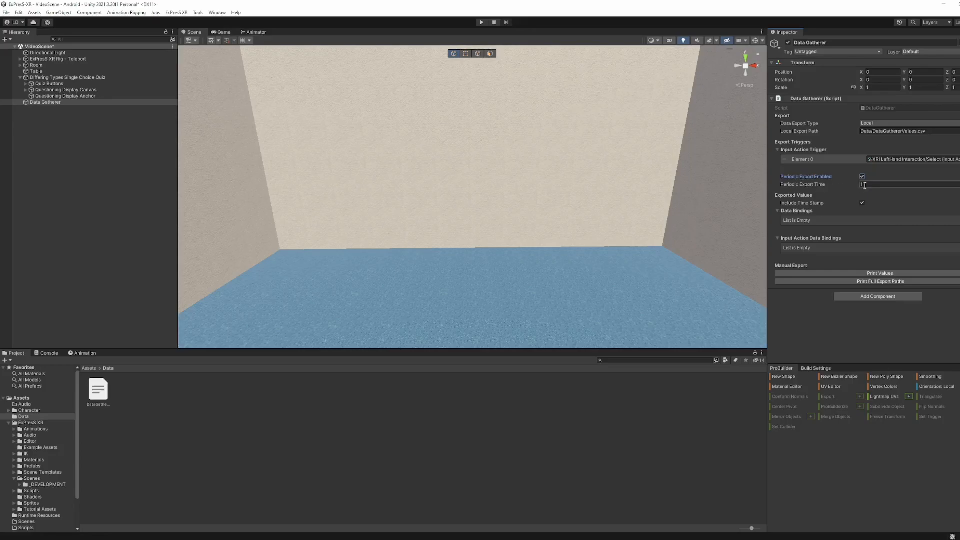
left_click(863, 183)
type("20")
Step: Give the new data binding on the Data Gatherer the export column name "test"
left_click(847, 223)
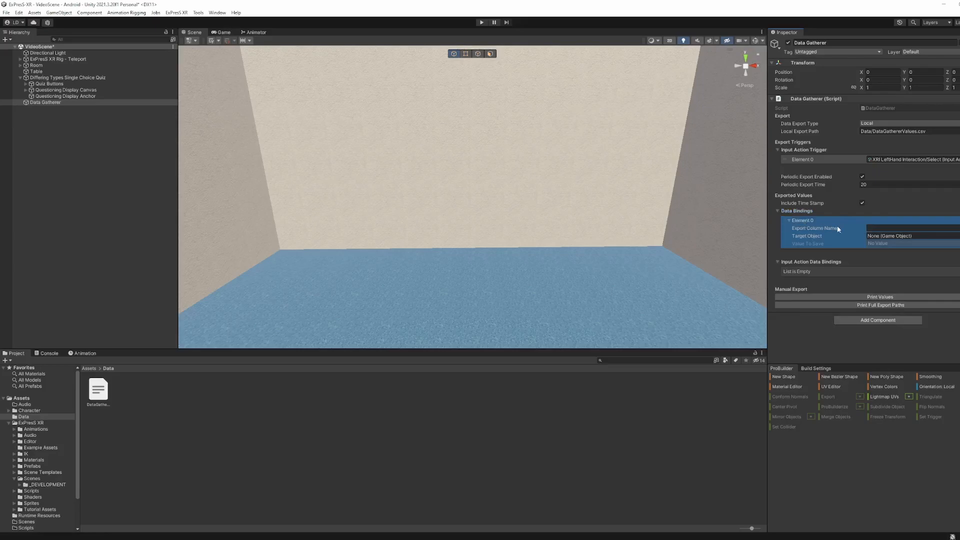
left_click(876, 228)
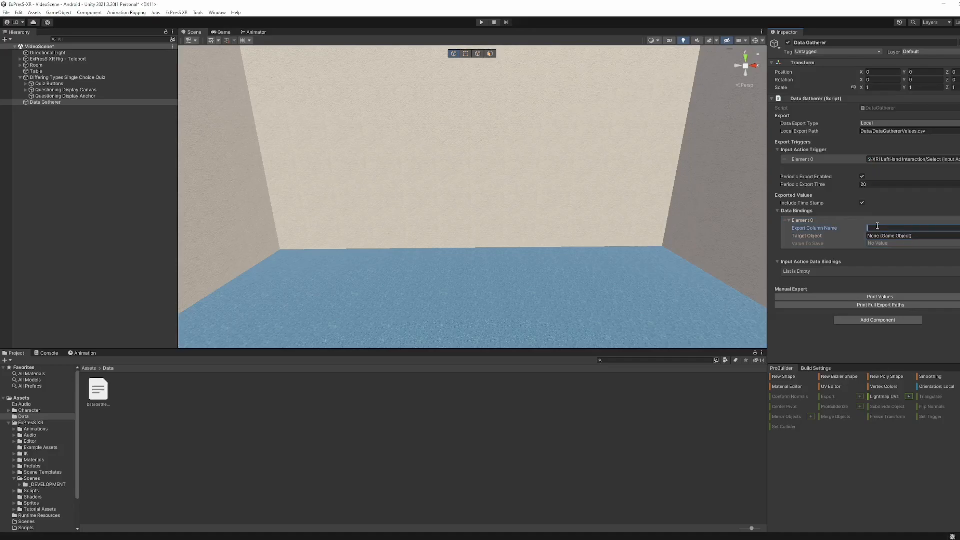
type("test")
key("Return")
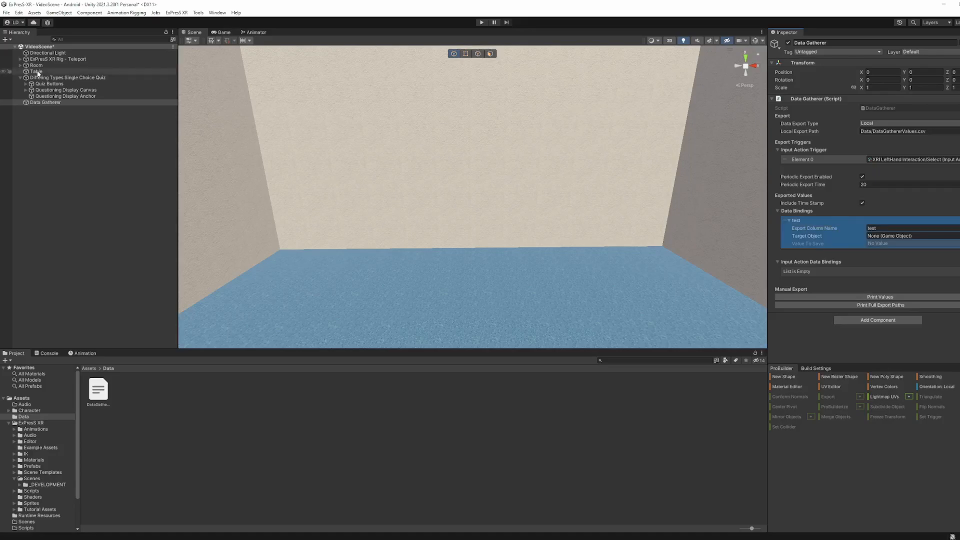
Step: Set the test binding's target object to Directional Light and its value to save to the Game Object's string name
left_click_drag(49, 54, 894, 239)
left_click(895, 244)
mouse_move(896, 260)
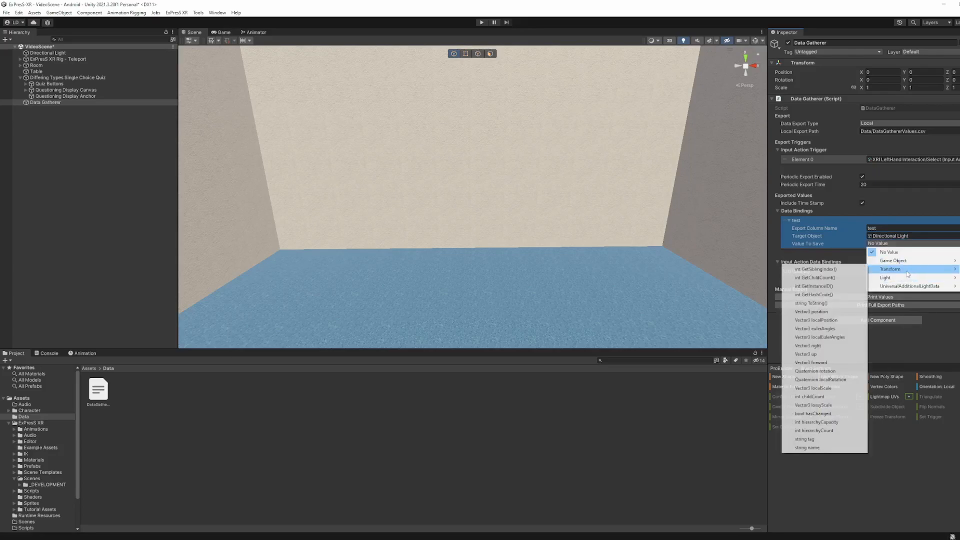
mouse_move(905, 286)
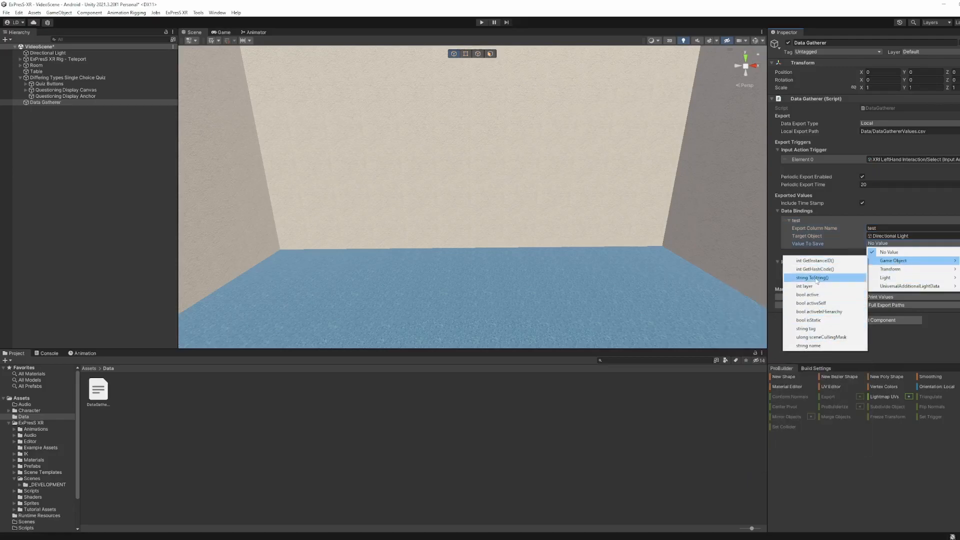
left_click(832, 346)
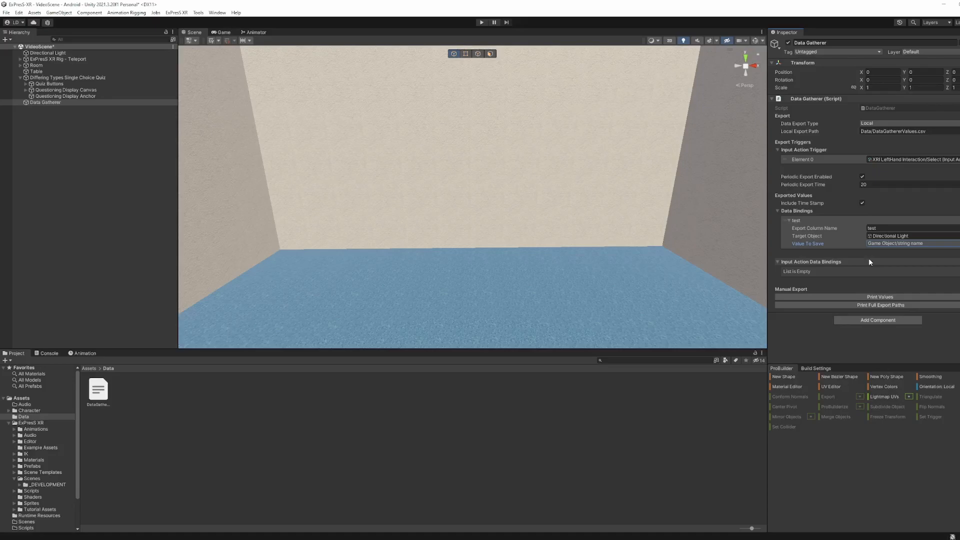
left_click(791, 215)
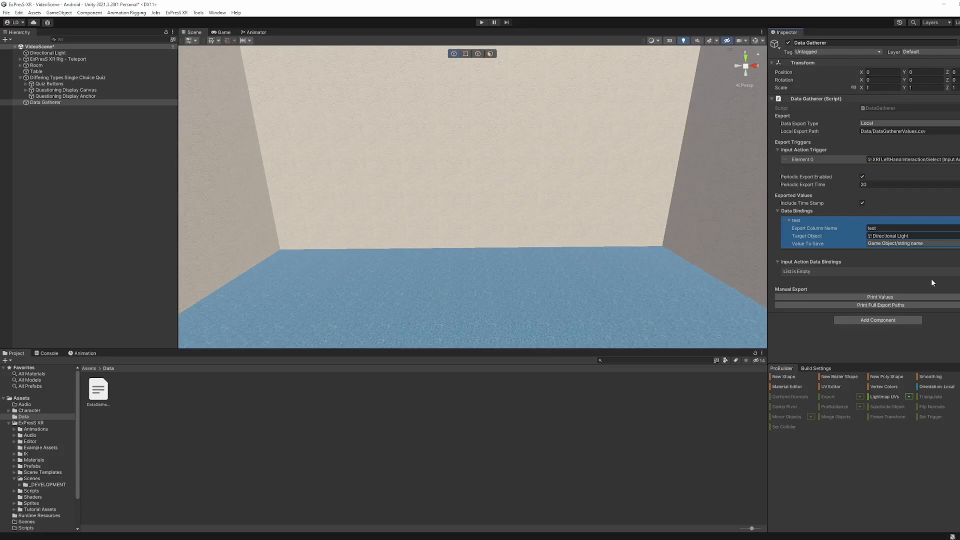
Step: Create an empty game object in the scene and add a new script component named DataExportComponent to it
right_click(77, 161)
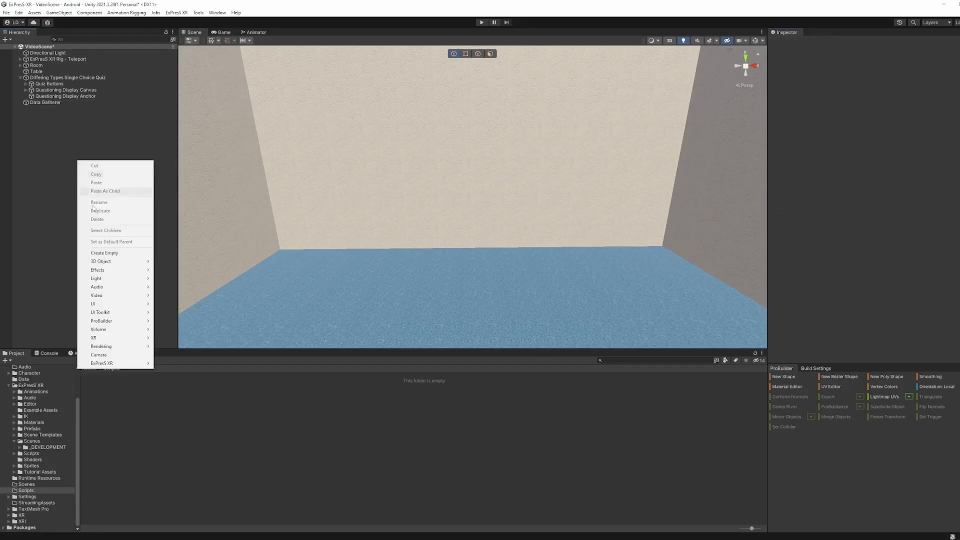
left_click(104, 254)
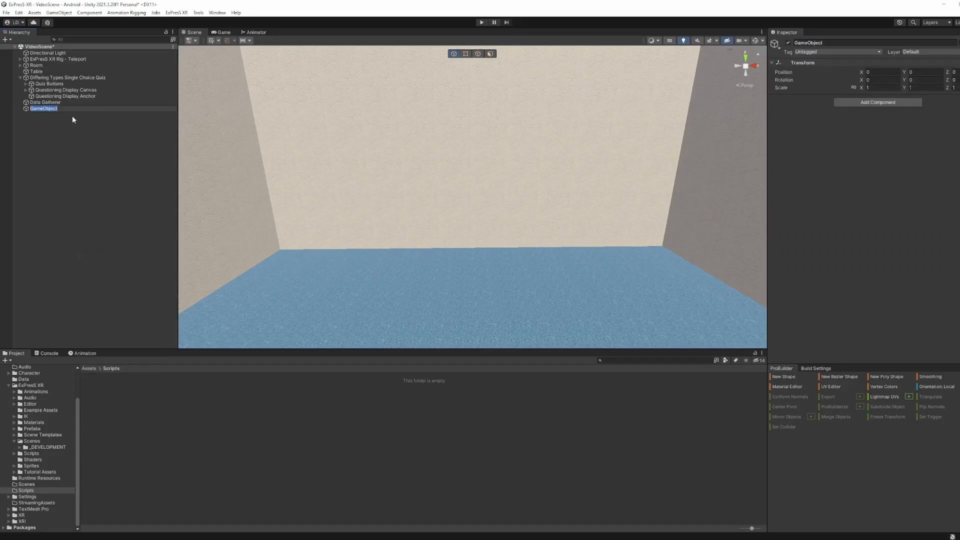
left_click(892, 102)
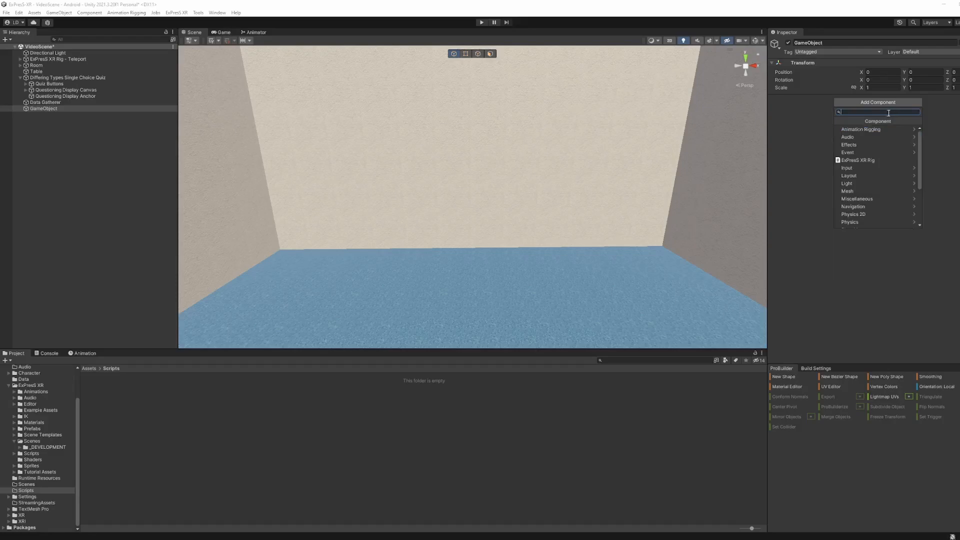
type("scr")
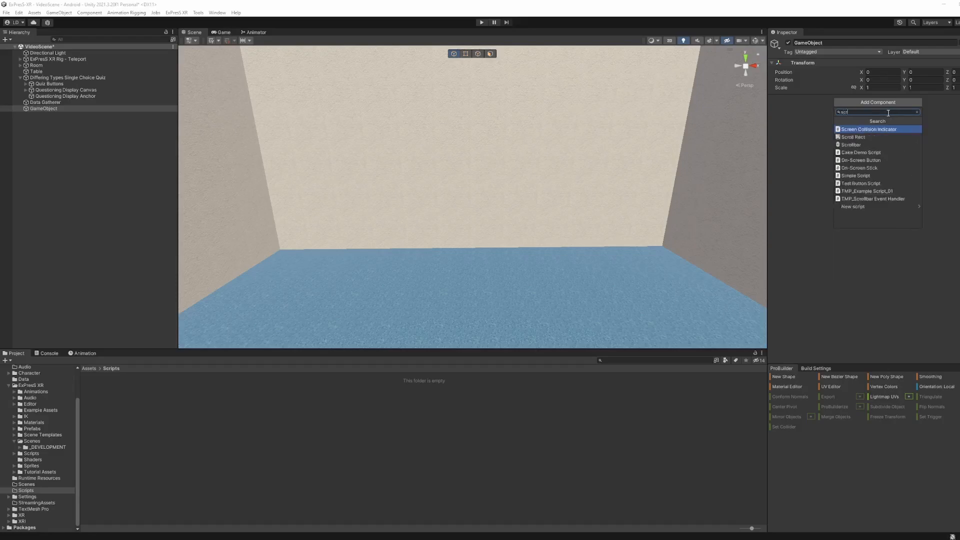
left_click(912, 204)
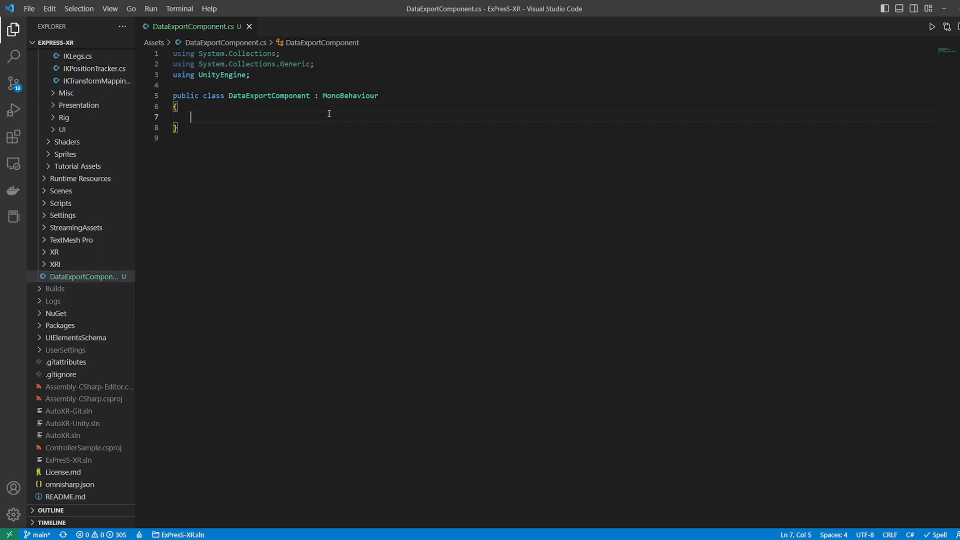
Step: In Visual Studio Code, declare an expression-bodied public string method GetApplicationVersion() inside the DataExportComponent class
type("string")
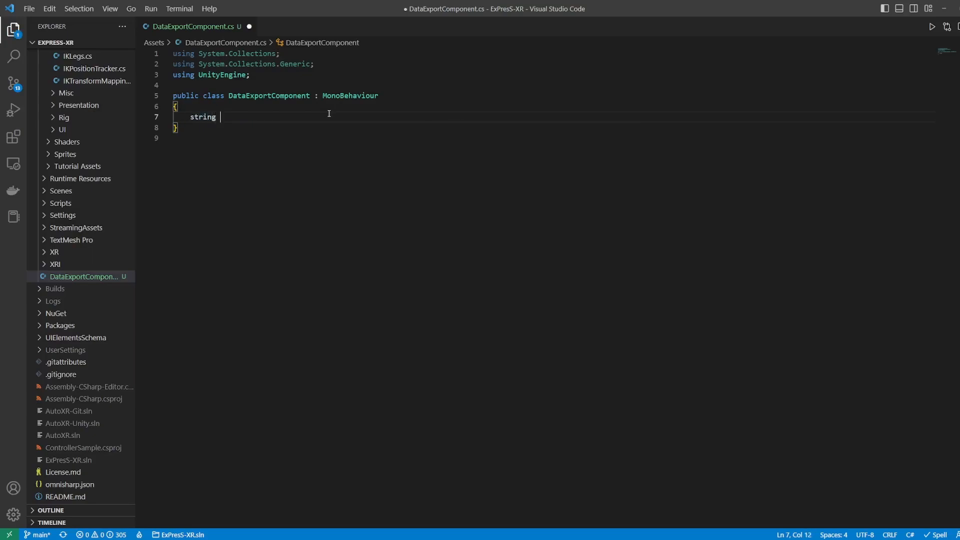
left_click(191, 117)
type("public")
key("End")
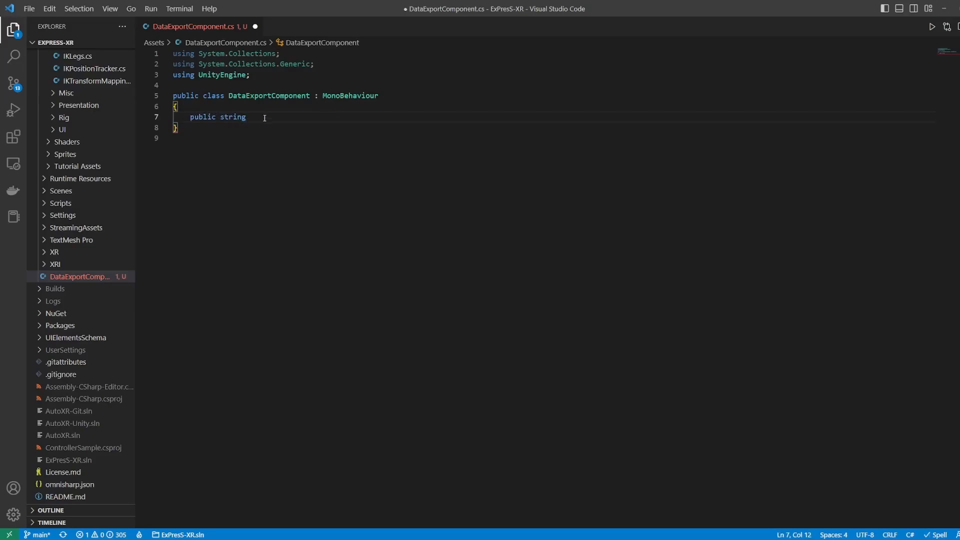
type("GetApplicationN")
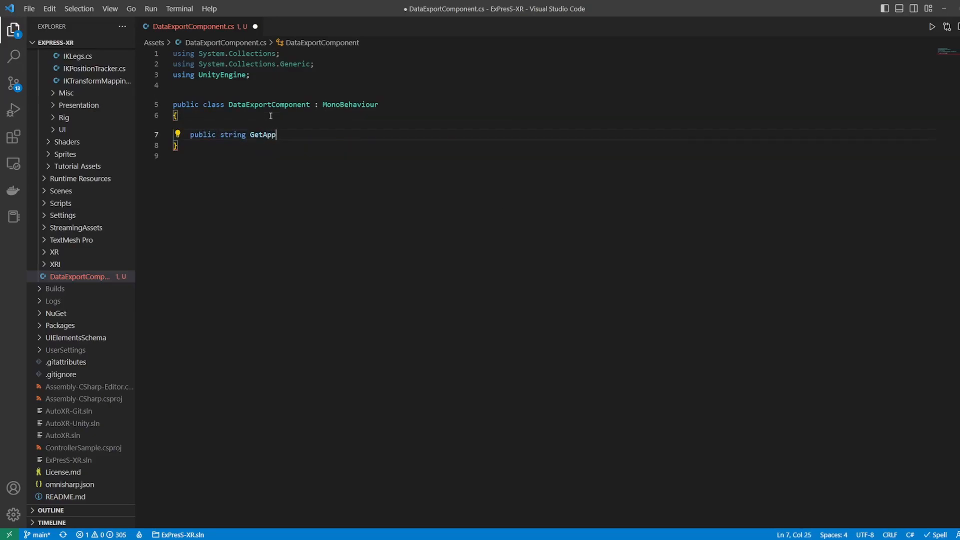
key("BackSpace")
type("Version() => ")
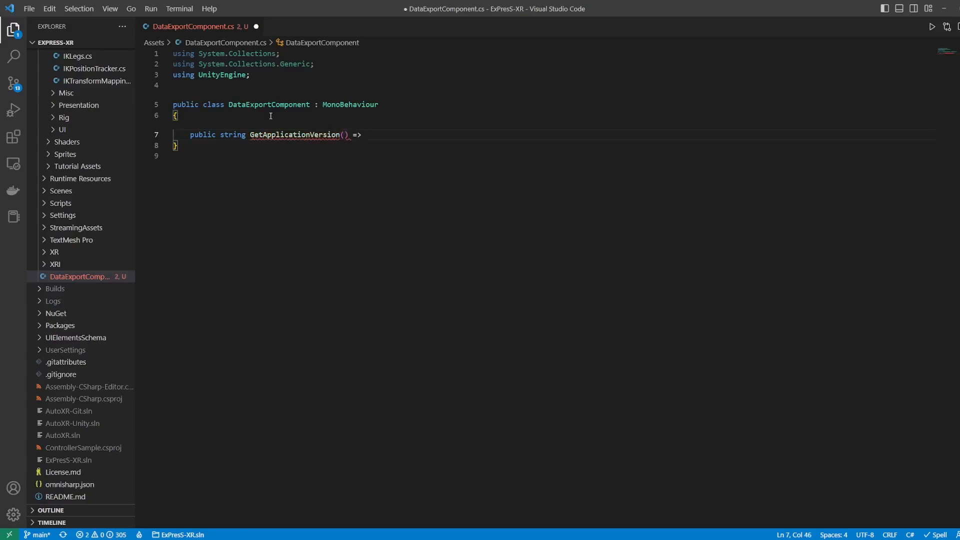
Step: Make GetApplicationVersion() return Application.version and end the statement
type("Application")
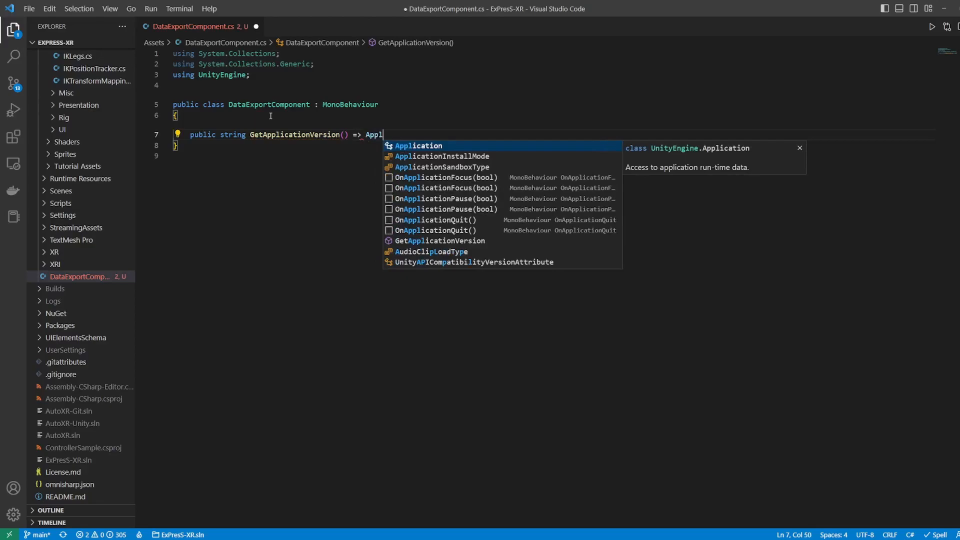
key("Tab")
type(".ver")
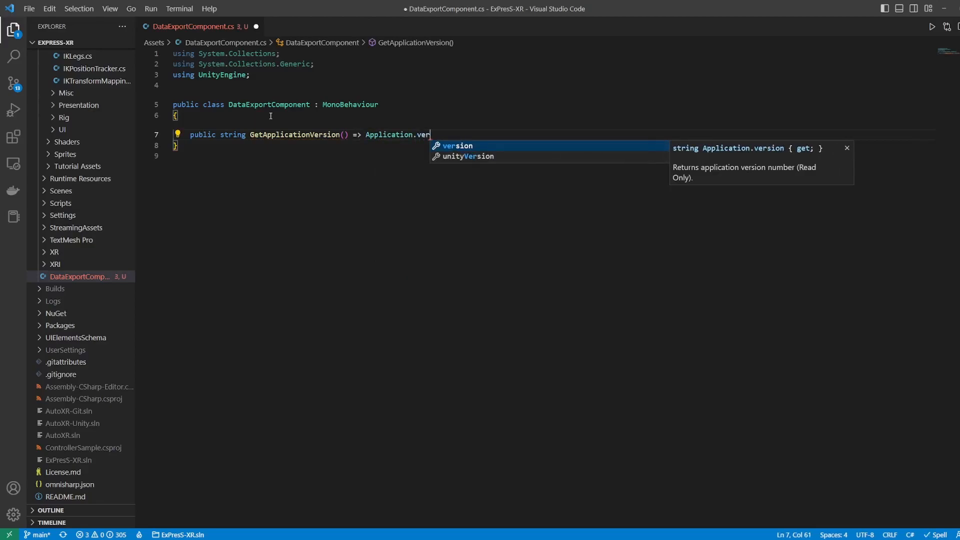
key("Tab")
type(";")
key("Down")
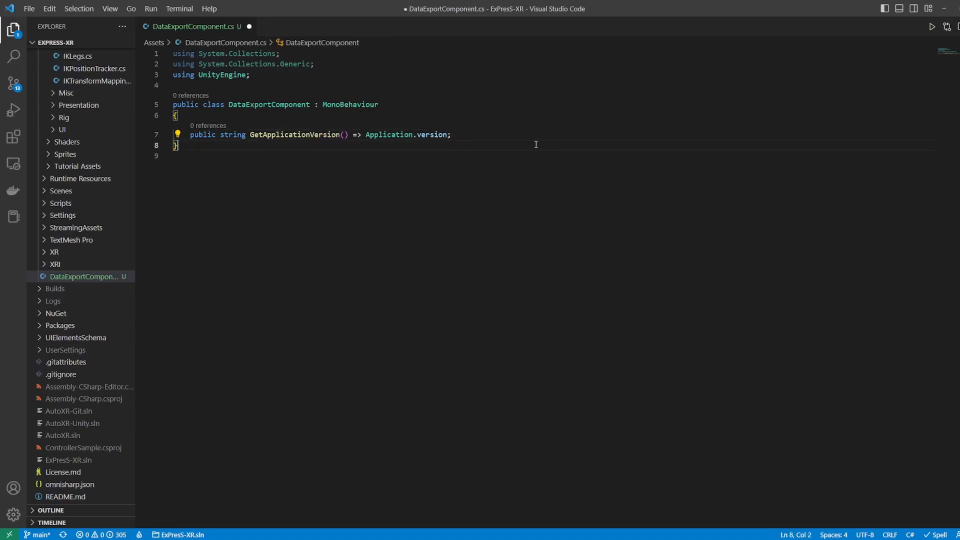
Step: Declare an expression-bodied public string method GetArrayValue() below GetApplicationVersion() in the DataExportComponent class
left_click(511, 132)
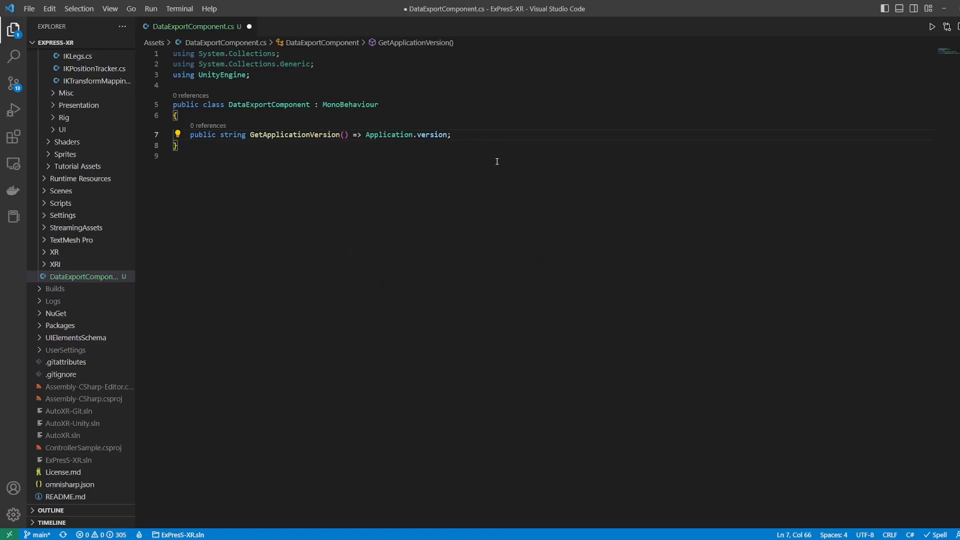
key("Return")
key("Return")
key("Return")
type("public string GetArray(")
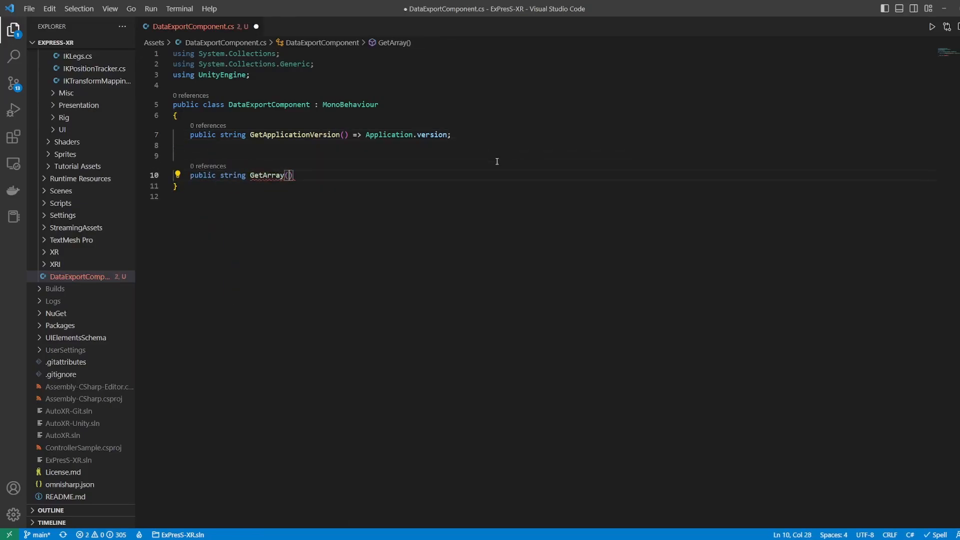
key("Left")
type("Value")
key("Right")
key("Right")
type("=>")
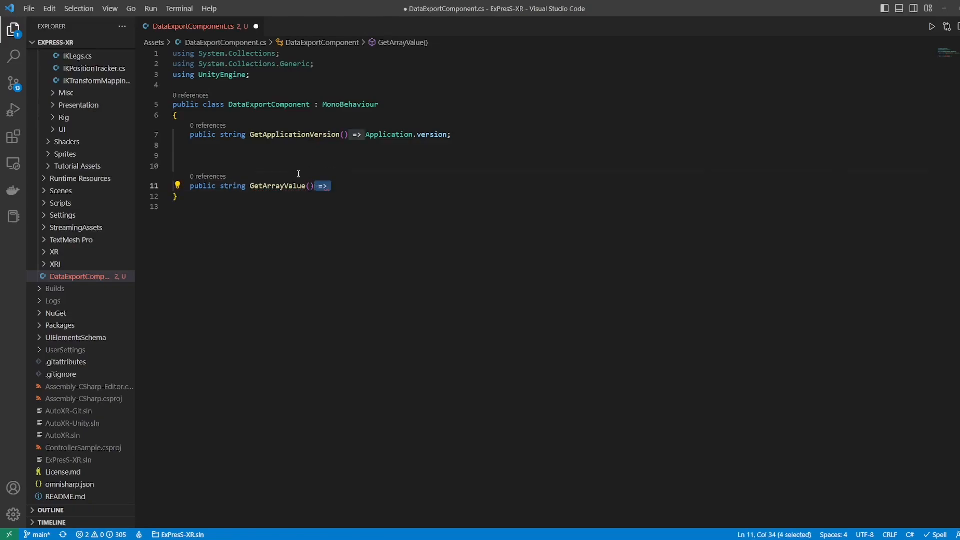
Step: Declare a private int[] field myArray with the values {0, 1, 2, 3, 4, 5} directly above GetArrayValue()
left_click(298, 173)
type("private ")
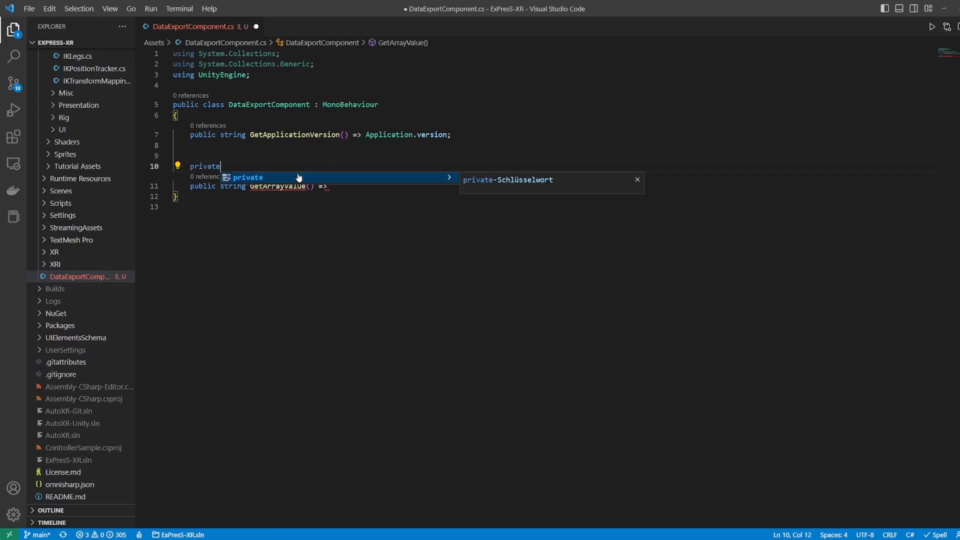
type("int[] myArray = {")
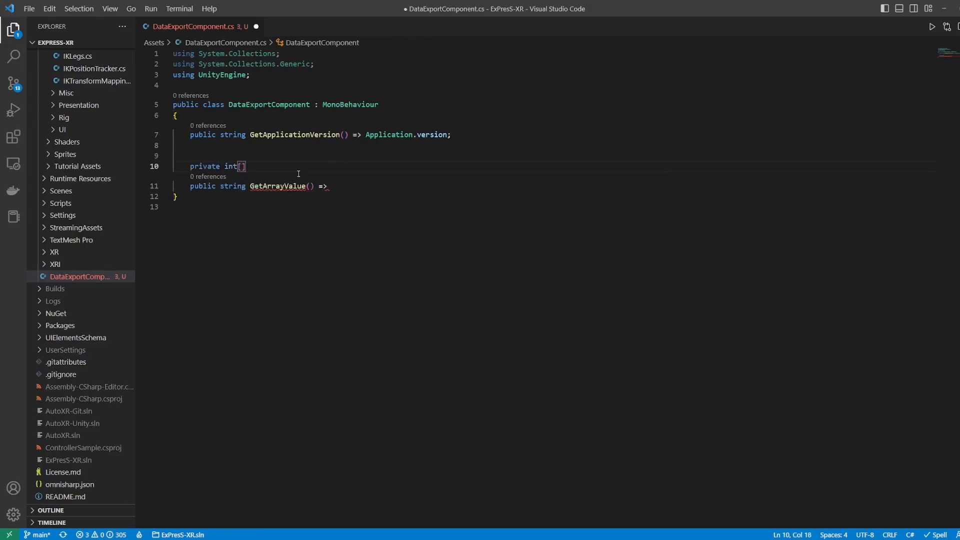
type("0, 1, 2, 3, 4, 5};")
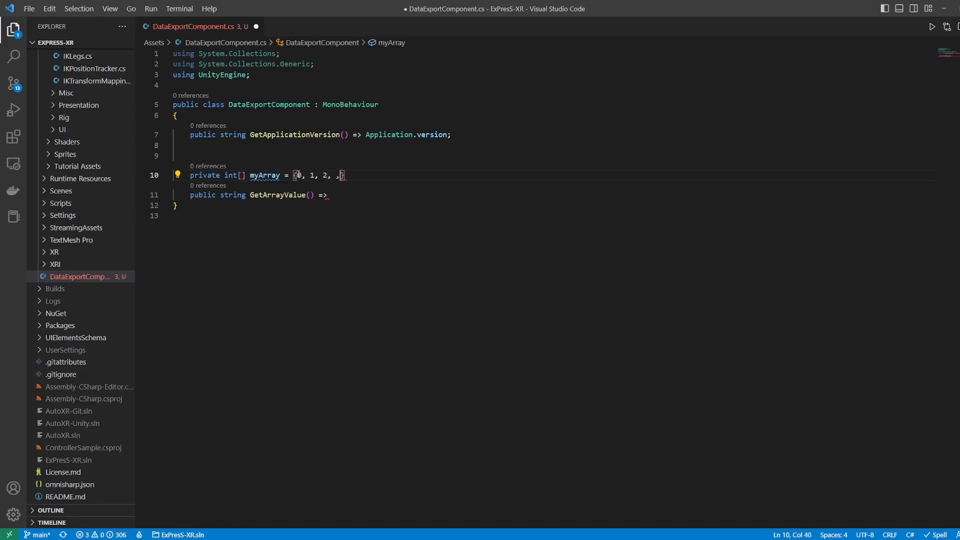
Step: Make GetArrayValue() return string.Join(", ", myArray)
left_click(330, 195)
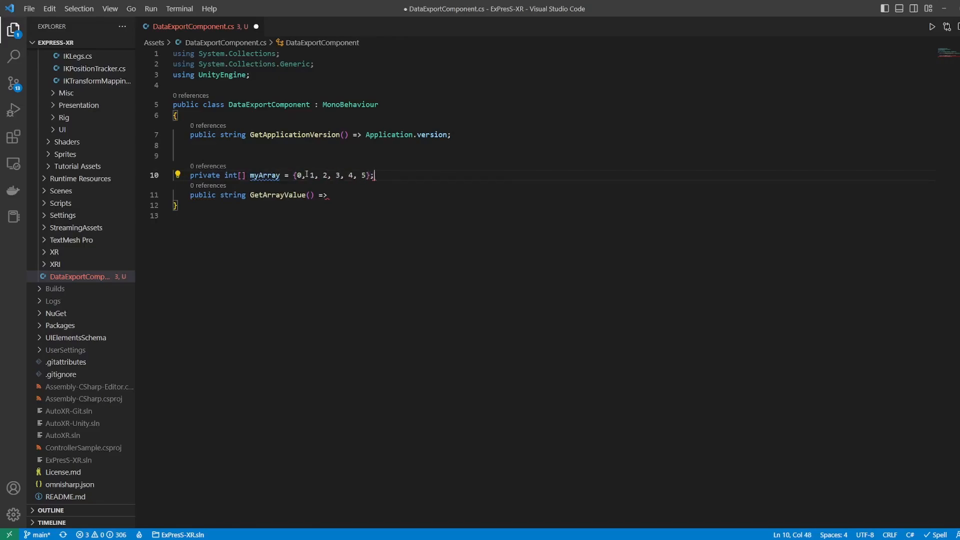
type("string.Join(")
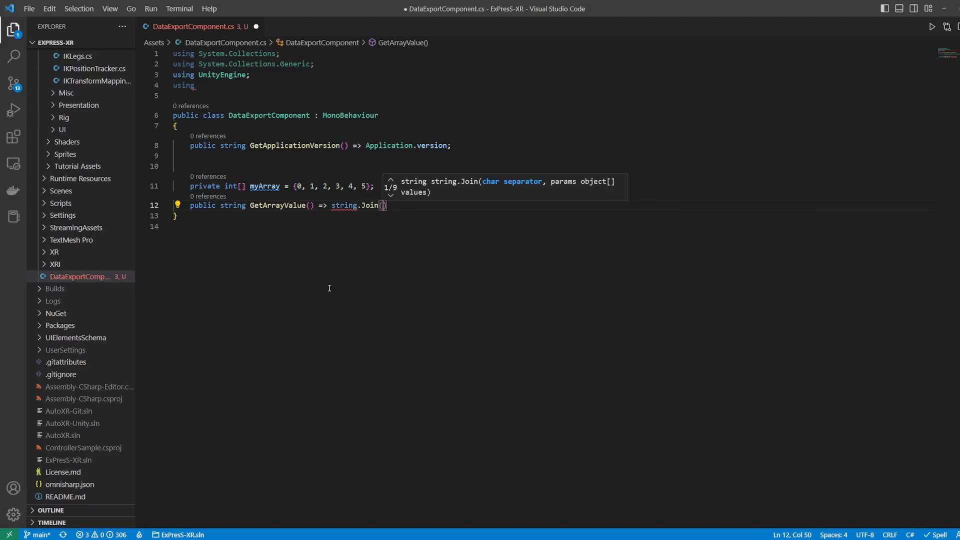
type("\",\",")
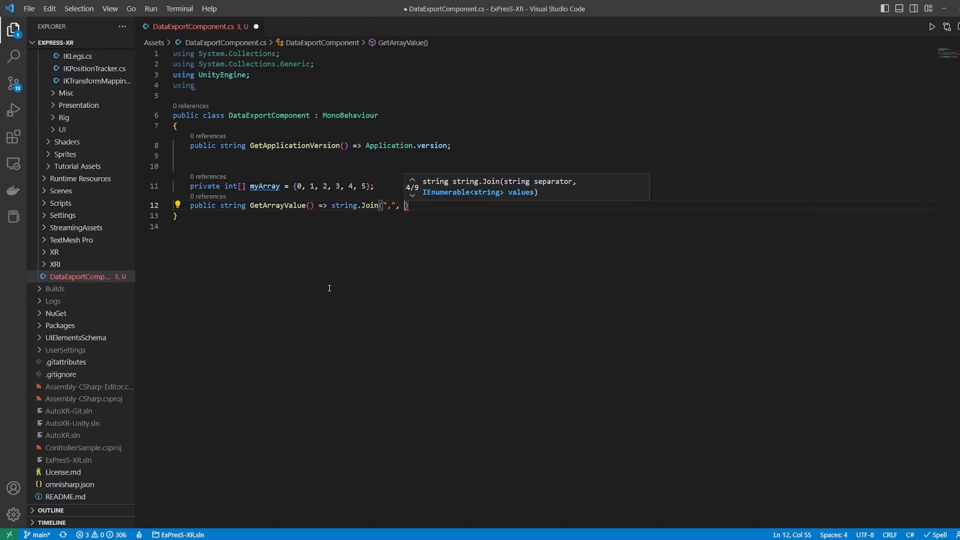
key("Left")
key("Left")
key("Left")
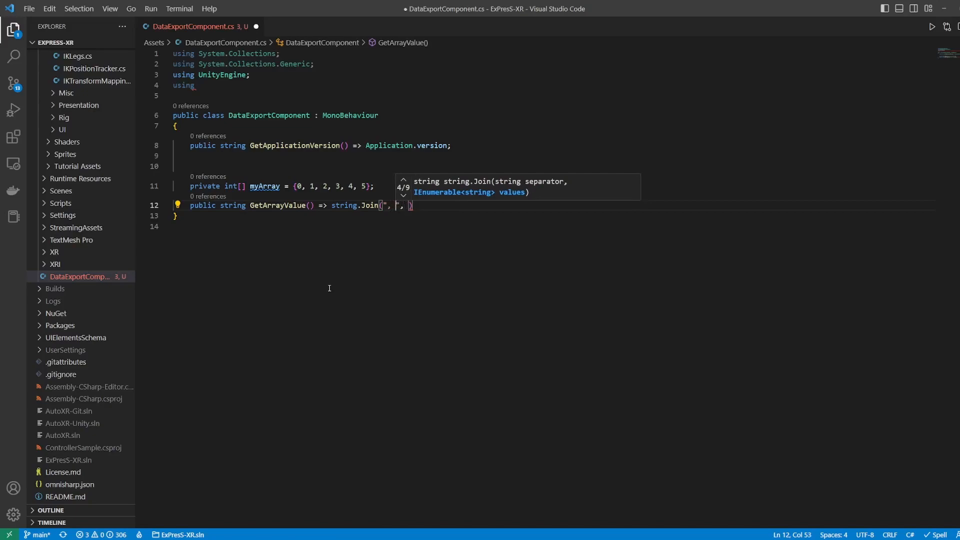
key("Right")
key("Right")
key("Right")
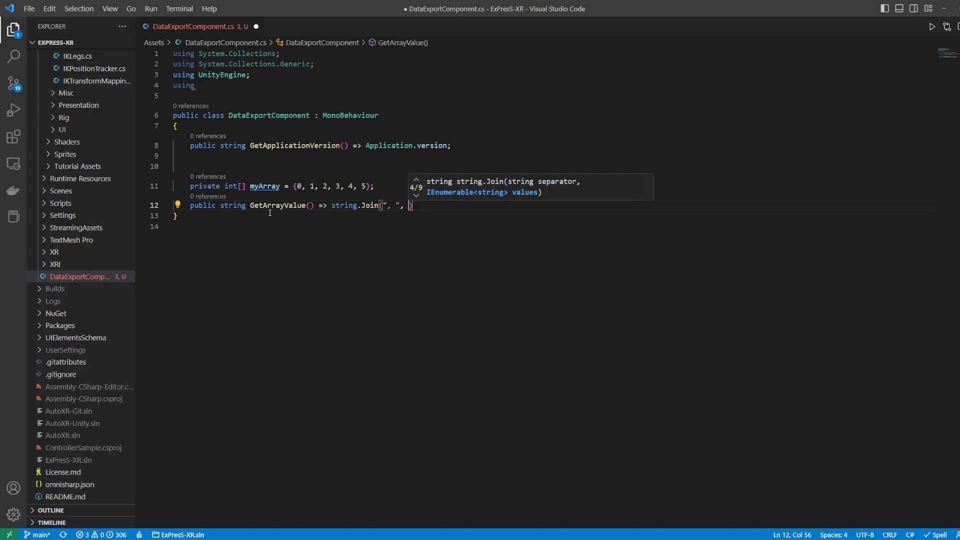
double_click(265, 186)
key("ctrl+c")
left_click(407, 205)
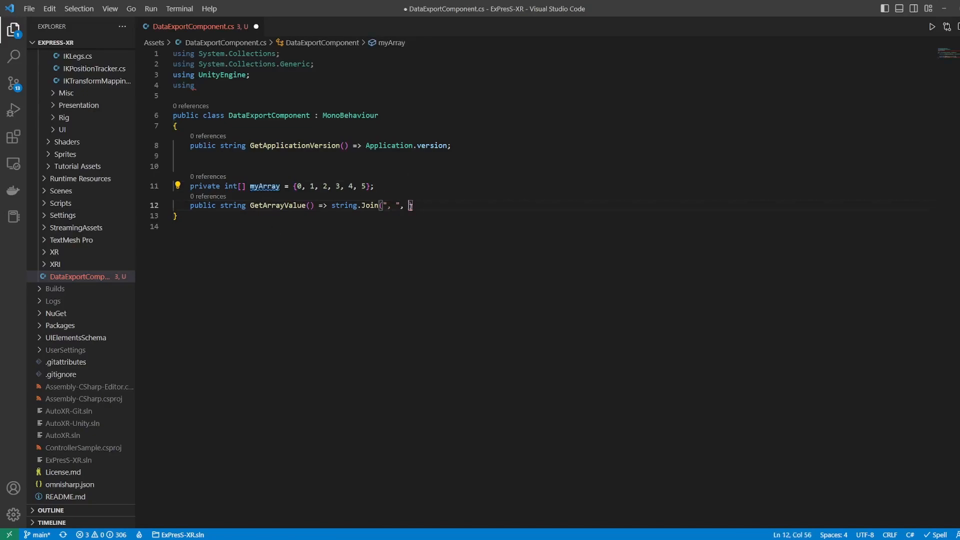
key("ctrl+v")
Step: Enclose the joined array string in "[" and "]" by concatenation, end the statement, and save the script
left_click(332, 206)
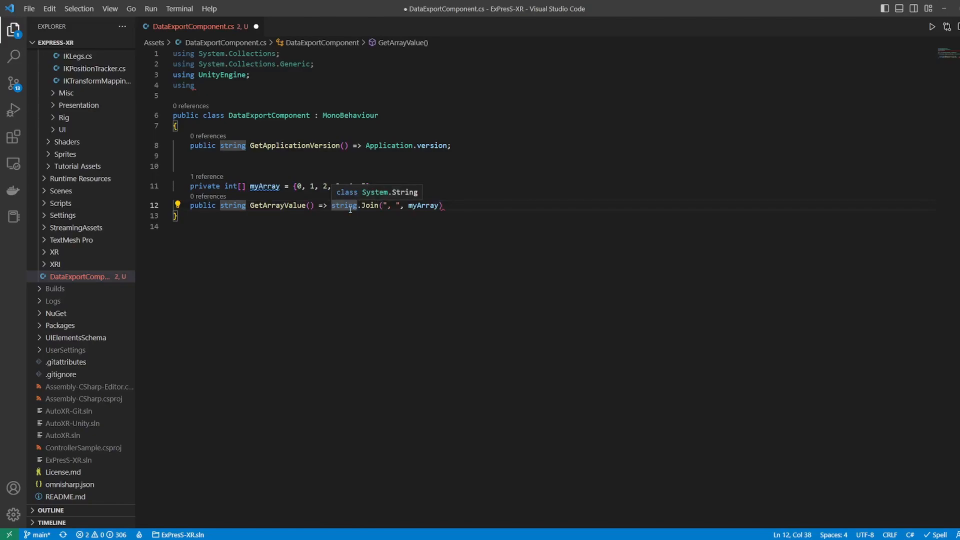
type("\"[")
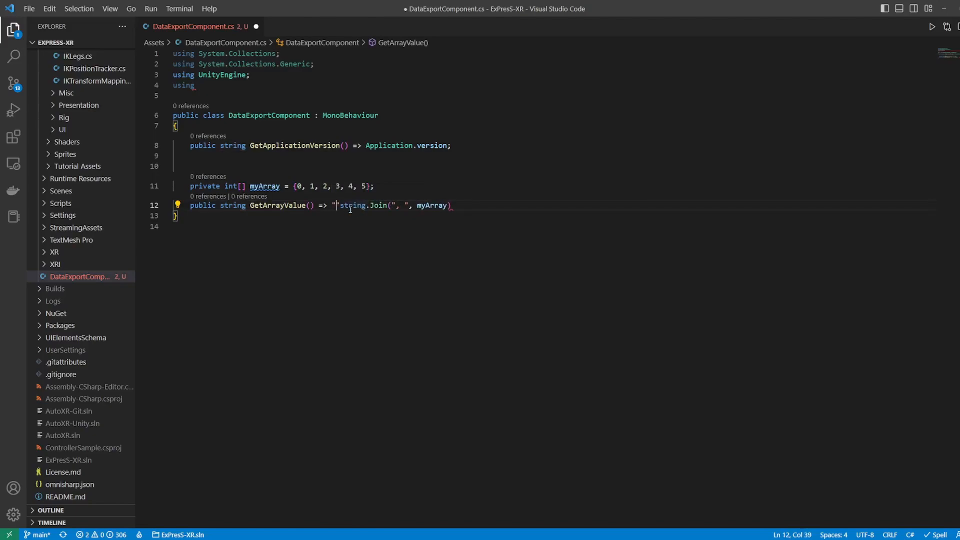
key("BackSpace")
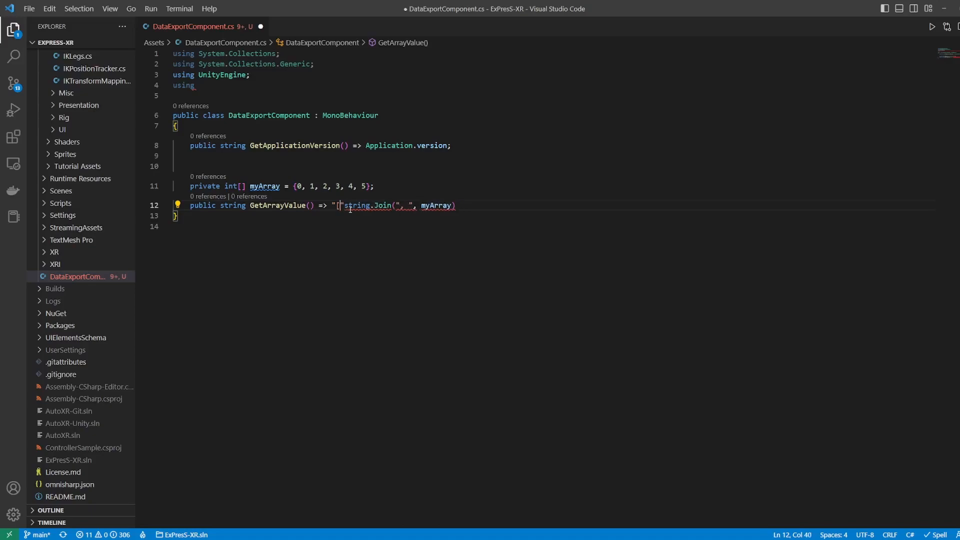
type("\" +")
left_click(502, 205)
type("+ ")
type("\"]\";")
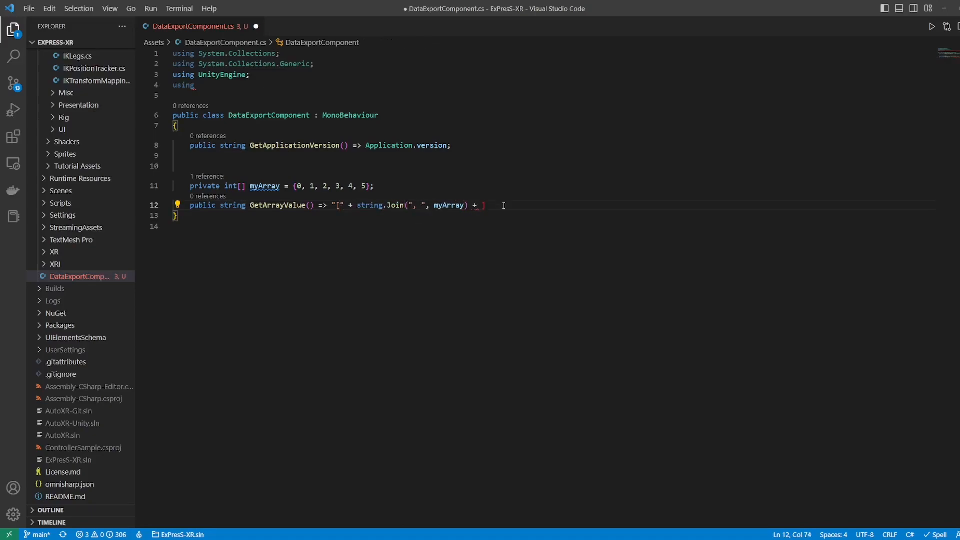
key("ctrl+s")
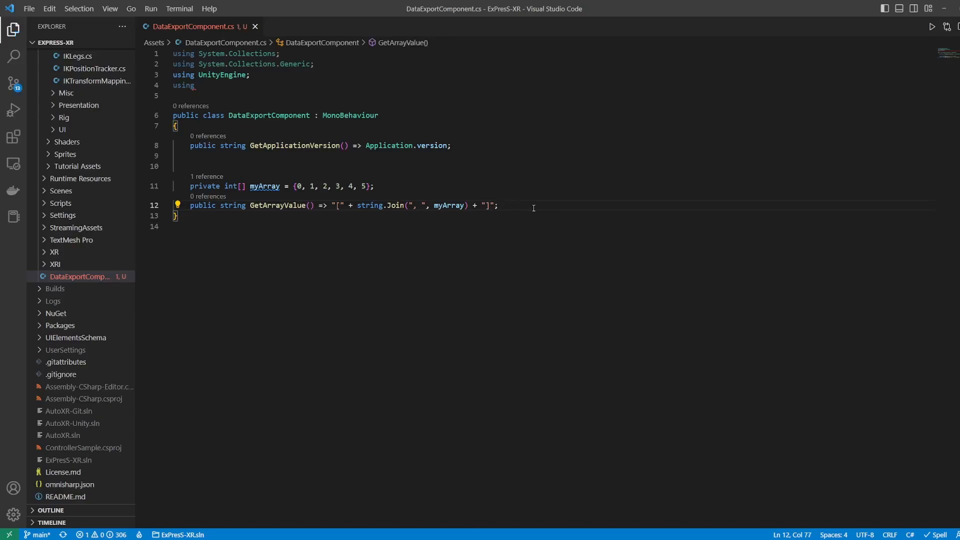
Step: In Unity, add two data bindings to the Data Gatherer and set the target object of both to GameObject
scroll(510, 210, "down", 2)
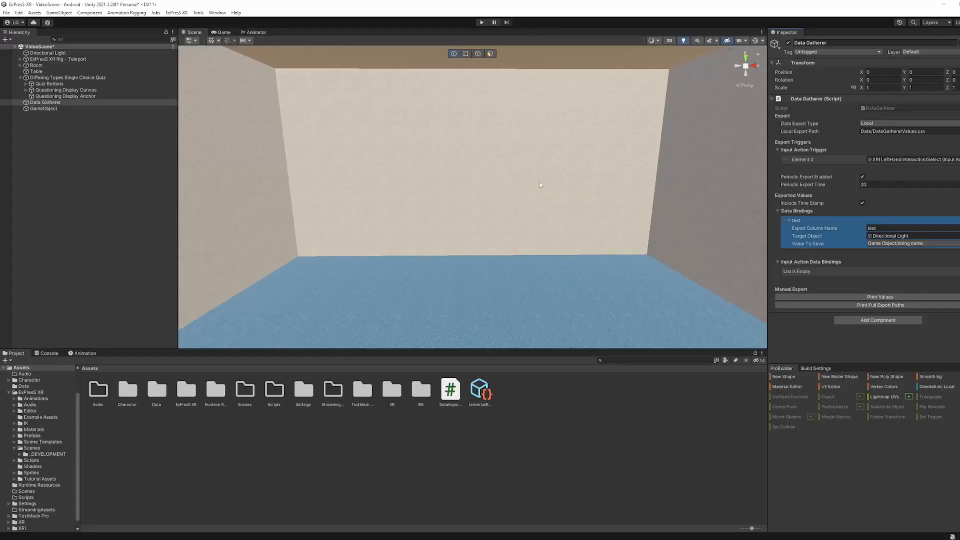
left_click(103, 127)
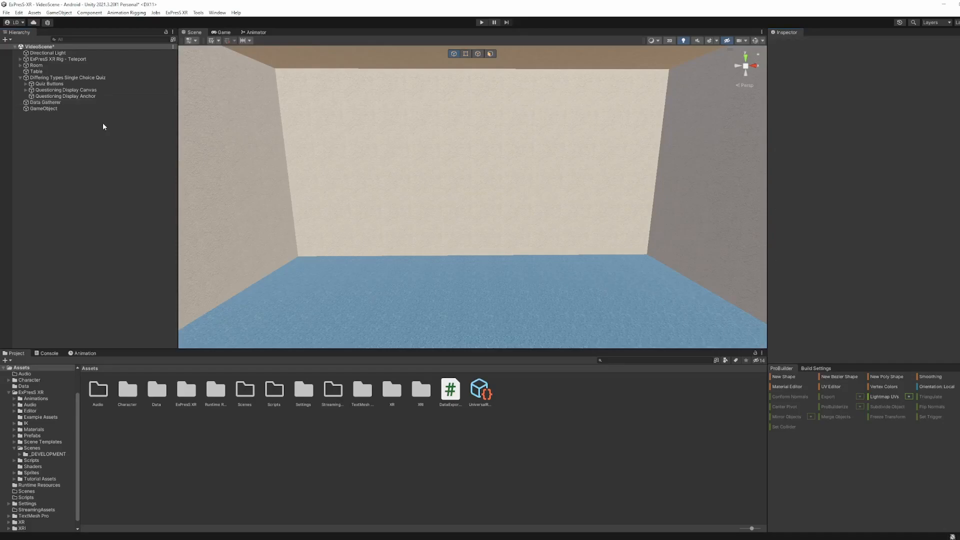
left_click(52, 104)
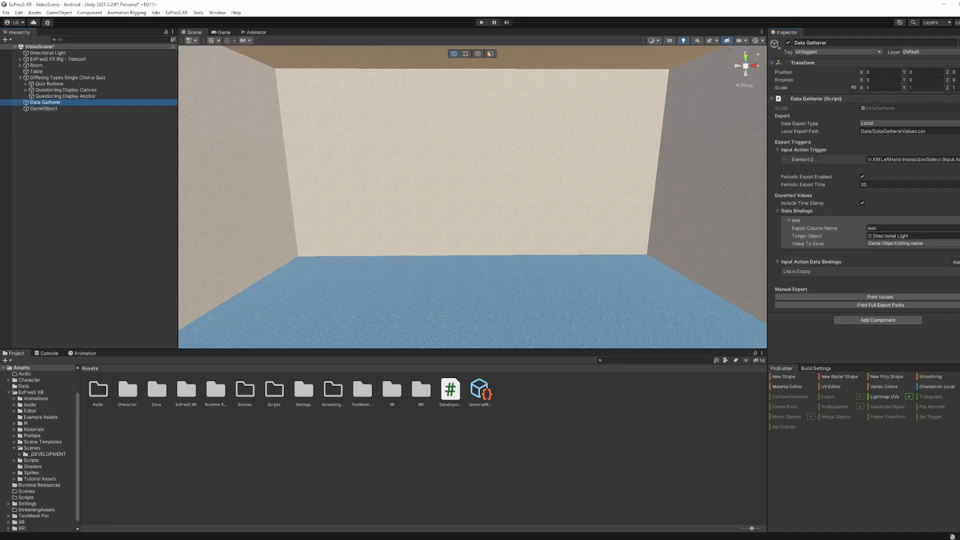
left_click(959, 252)
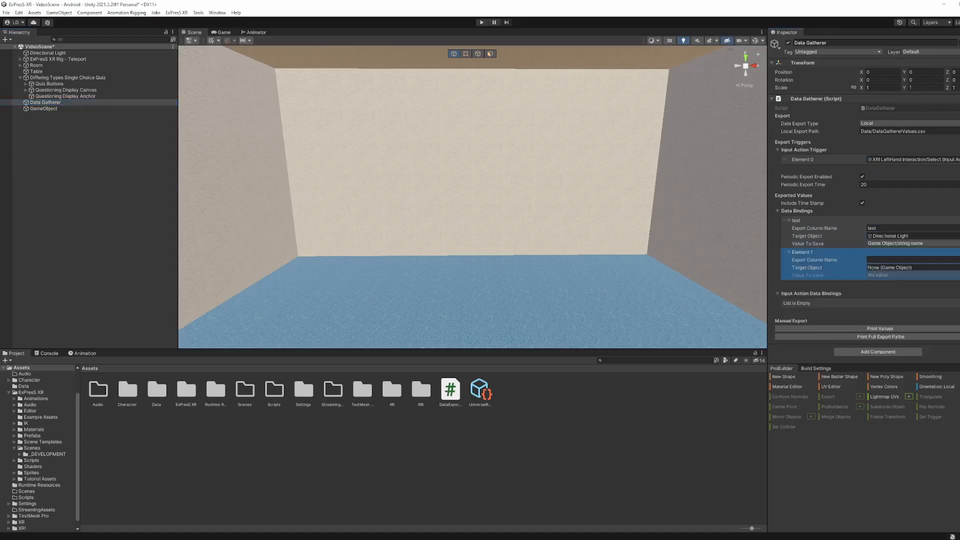
left_click(952, 283)
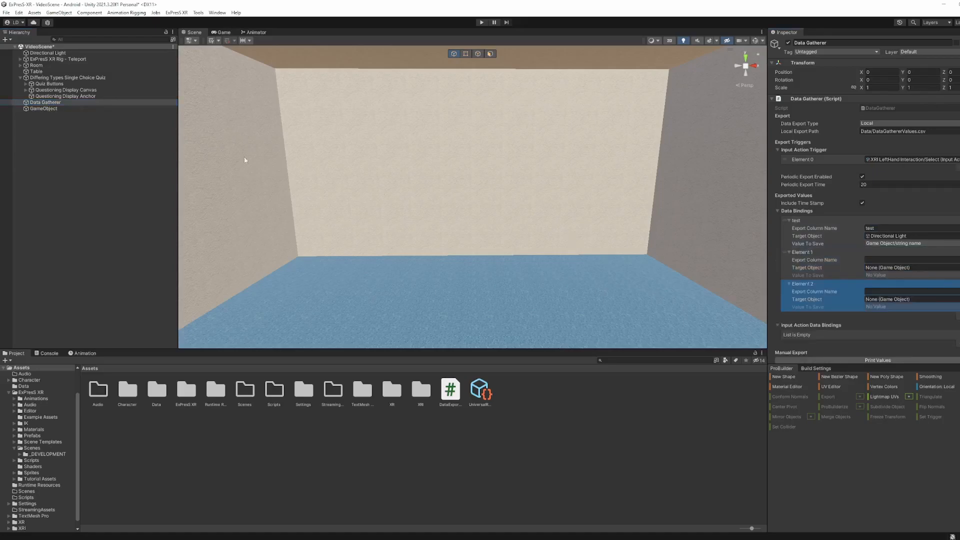
left_click_drag(385, 169, 887, 267)
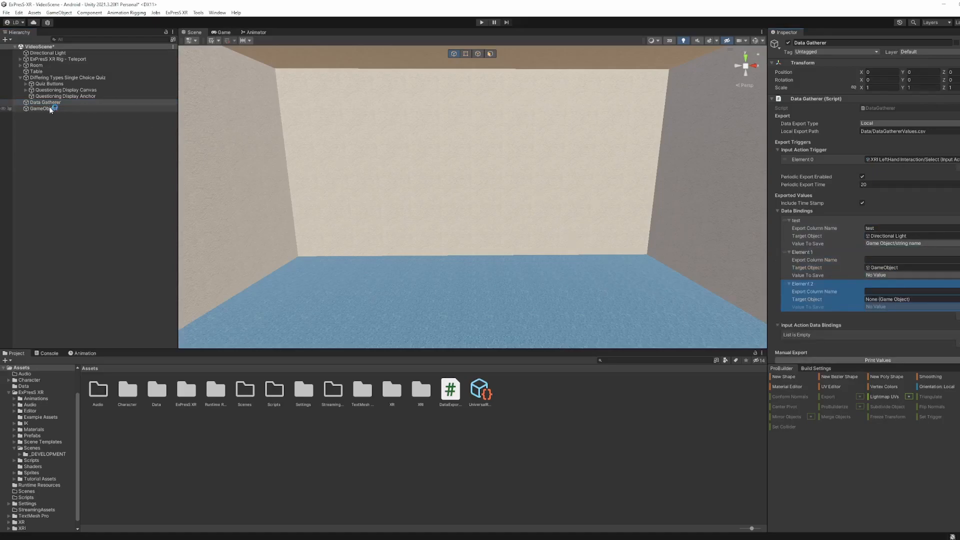
left_click_drag(50, 109, 872, 299)
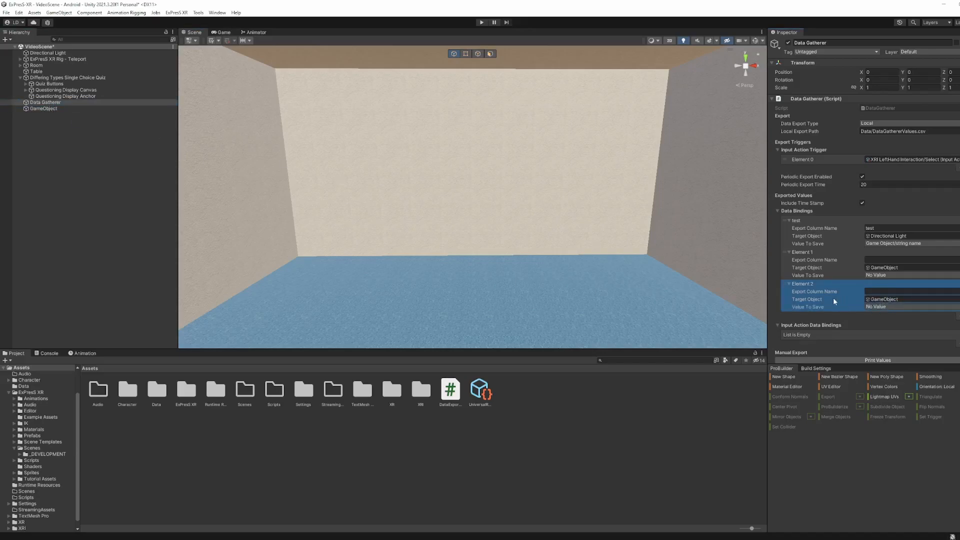
Step: Set the first new binding's value to save to DataExportComponent's string GetApplicationVersion() and its export column name to version
left_click(916, 275)
mouse_move(897, 311)
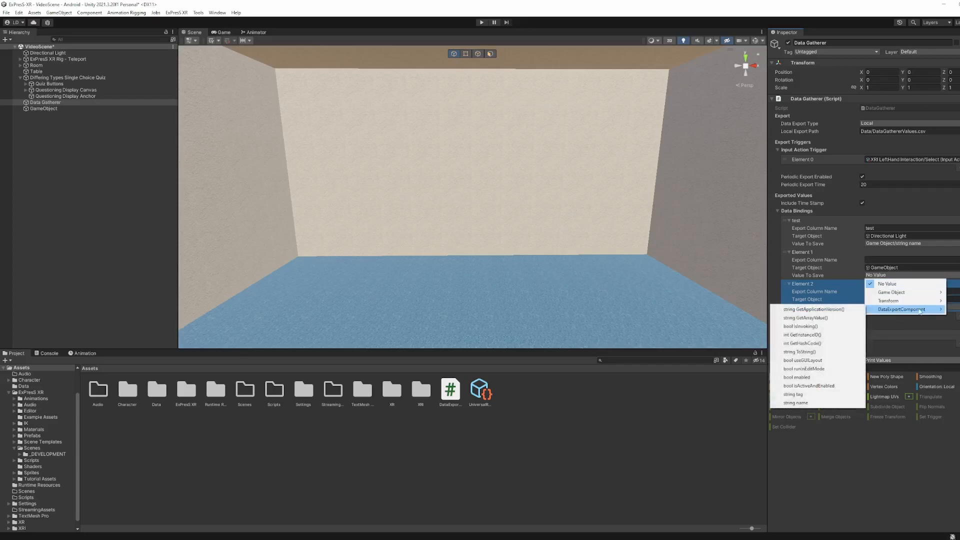
left_click(826, 309)
left_click(887, 260)
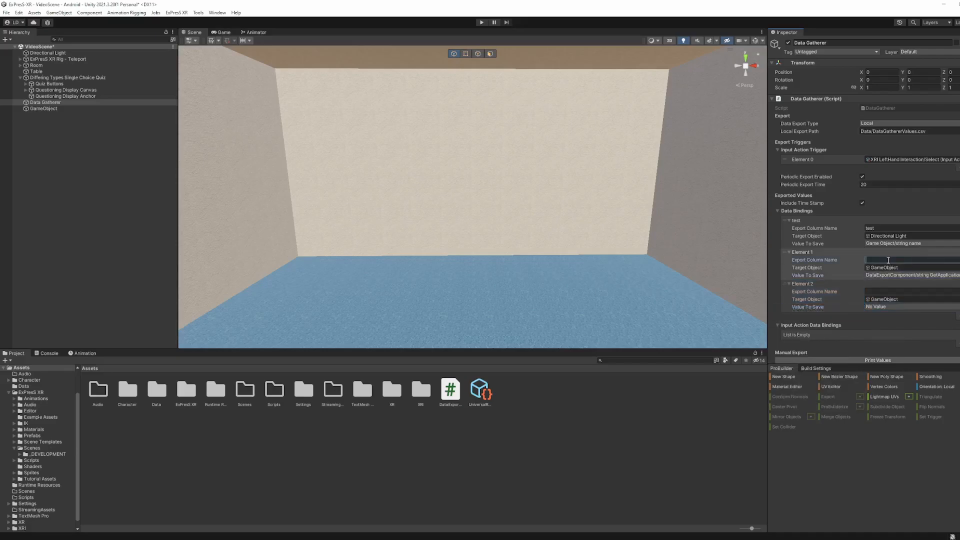
type("version")
Step: Set the last binding's value to save to DataExportComponent's string GetArrayValue() and its export column name to arrayValues
left_click(875, 306)
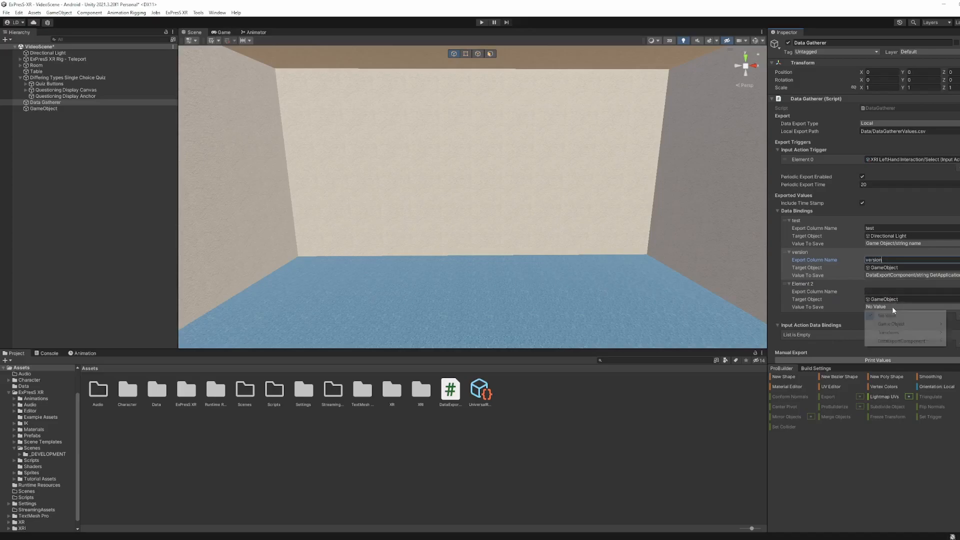
mouse_move(895, 341)
left_click(825, 349)
left_click(877, 292)
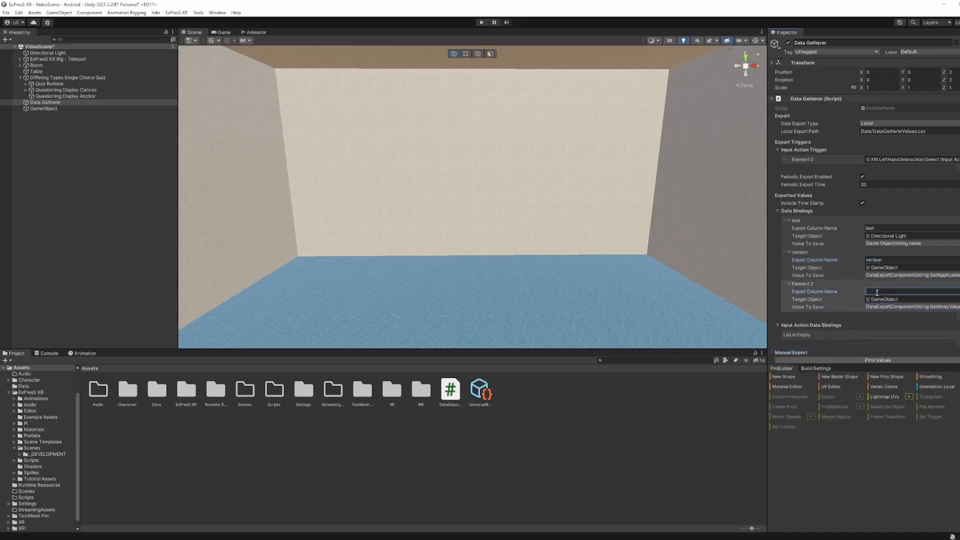
type("arrayValue")
Step: Print the Data Gatherer's export values manually
scroll(773, 293, "down", 1)
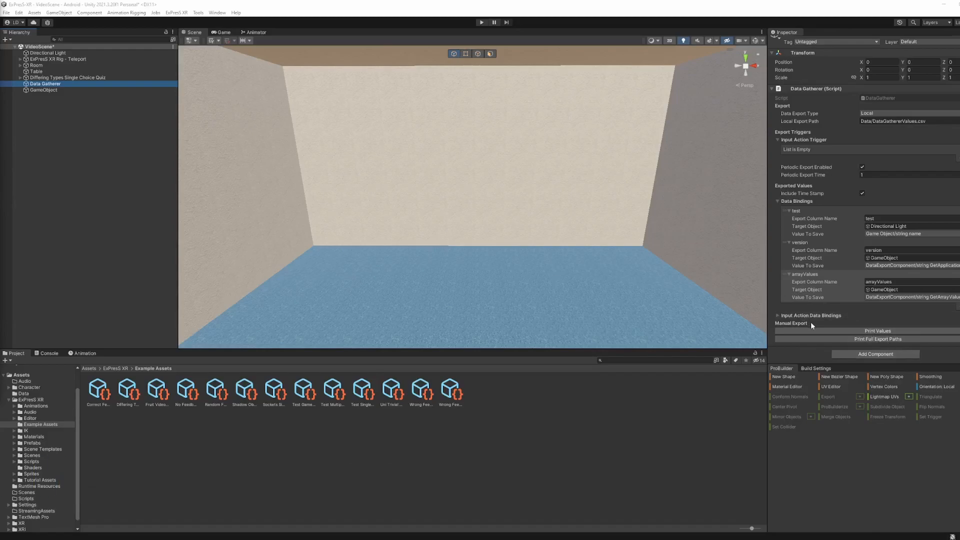
left_click(877, 331)
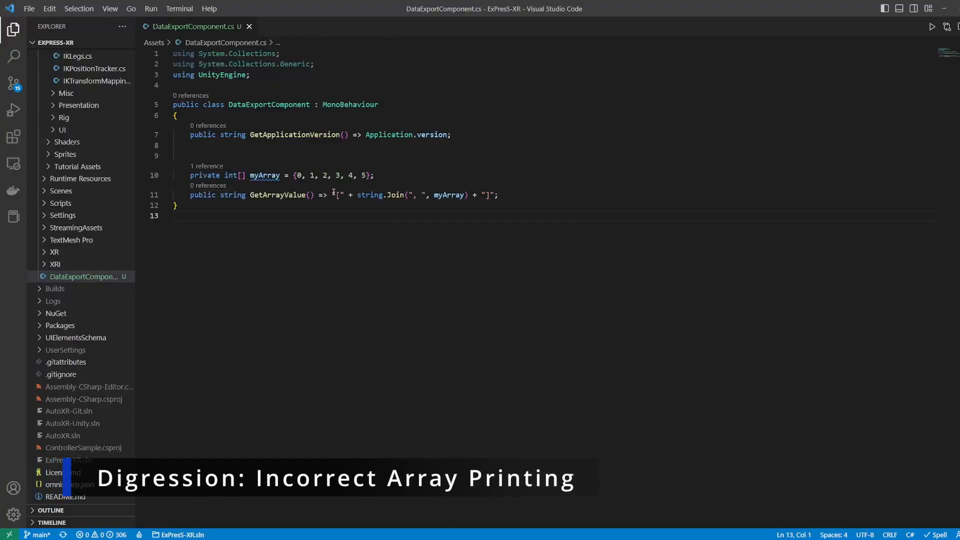
Step: In Visual Studio Code, make GetArrayValue() return myArray.ToString(), comment out the string.Join expression, and save the script
left_click(334, 194)
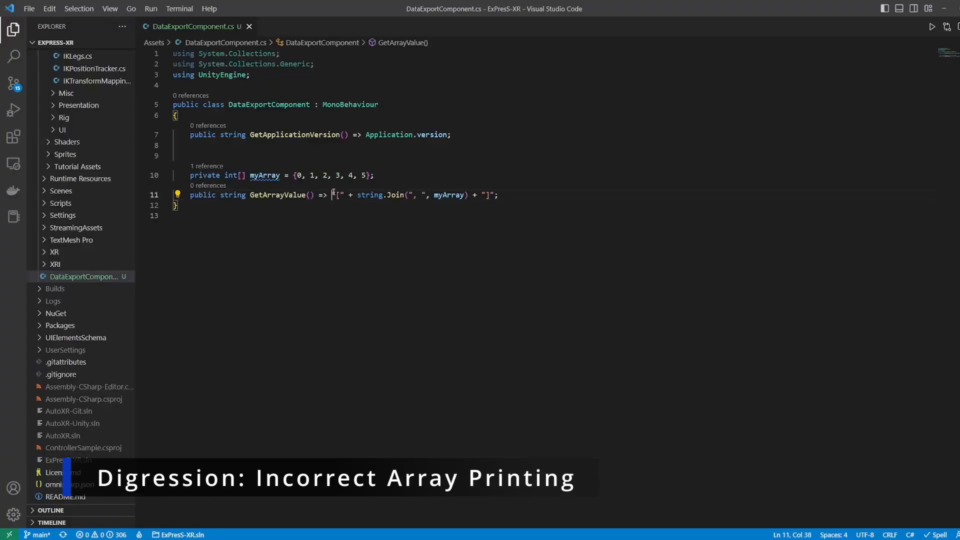
type("myArr")
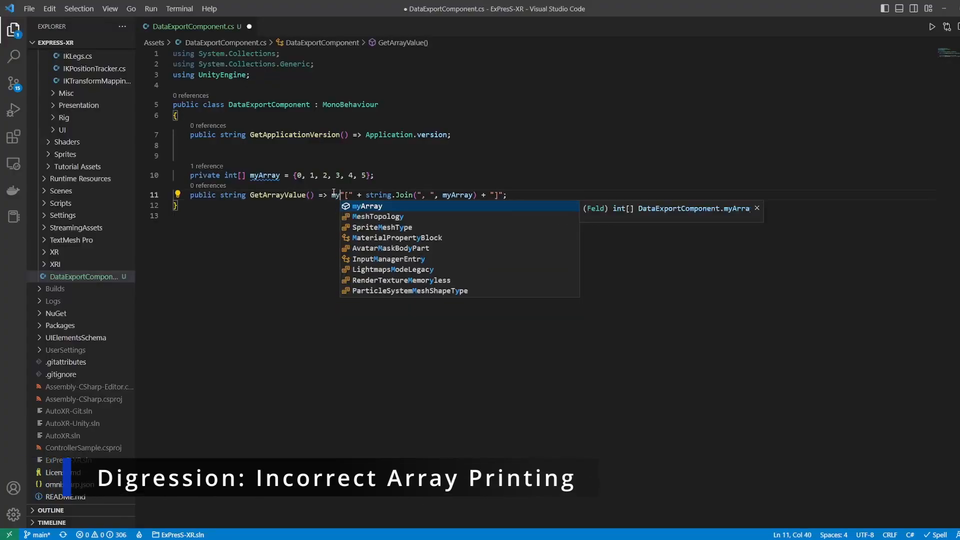
type("ay.ToString")
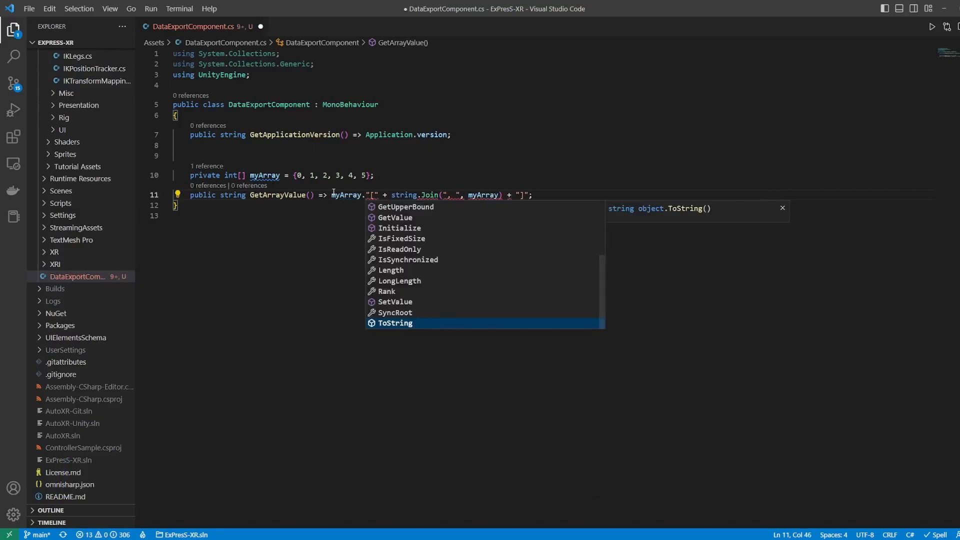
type("(); //")
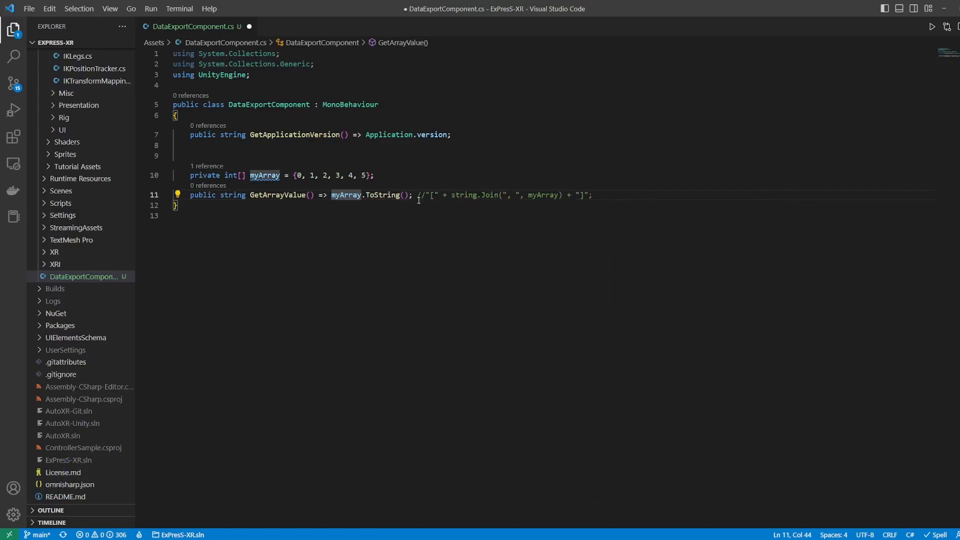
key("ctrl+s")
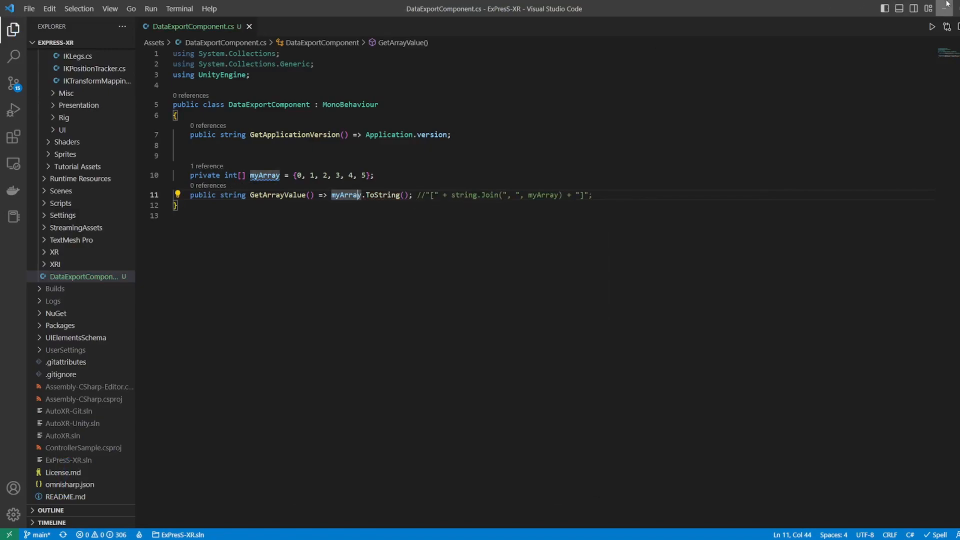
Step: Switch to Unity and print the Data Gatherer's current export values and its full export paths
key("alt+Tab")
left_click(855, 341)
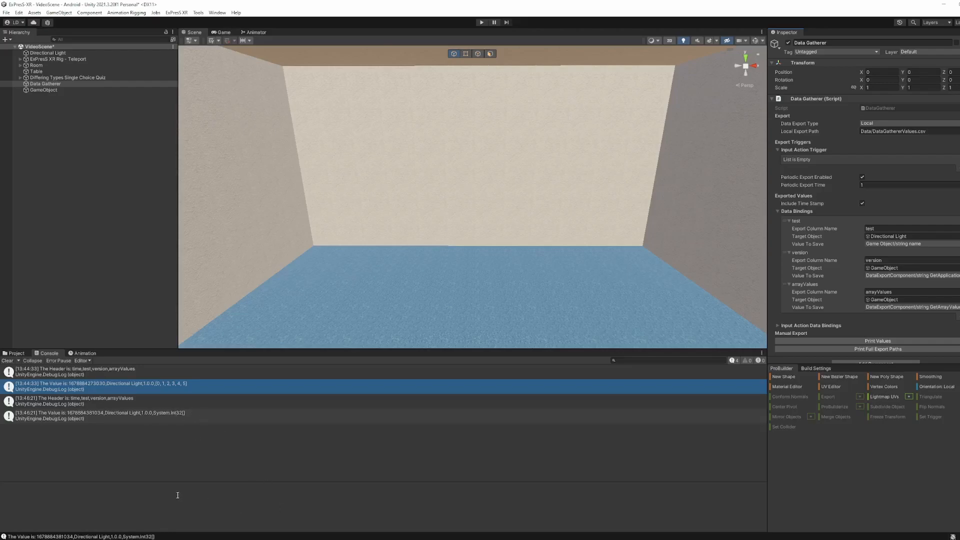
left_click(872, 130)
scroll(940, 143, "down", 1)
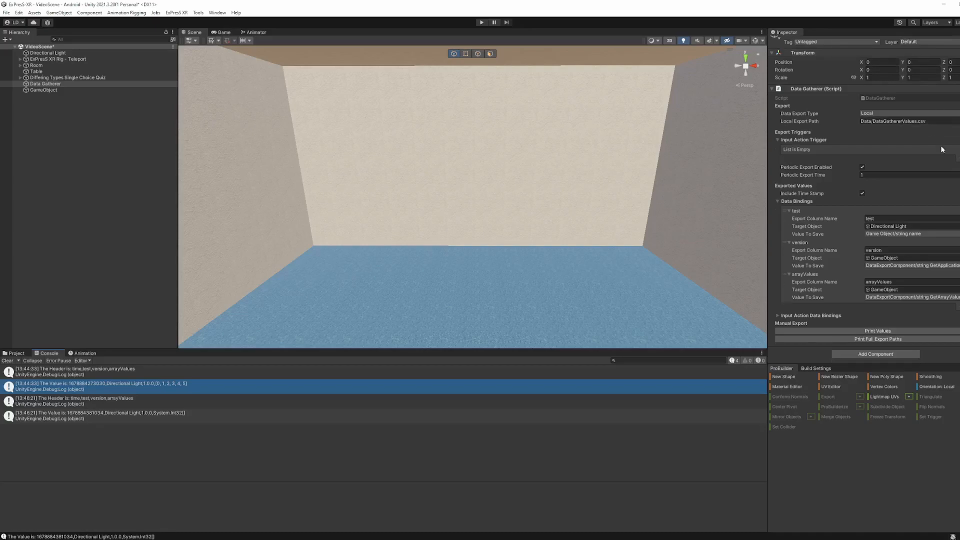
left_click(894, 340)
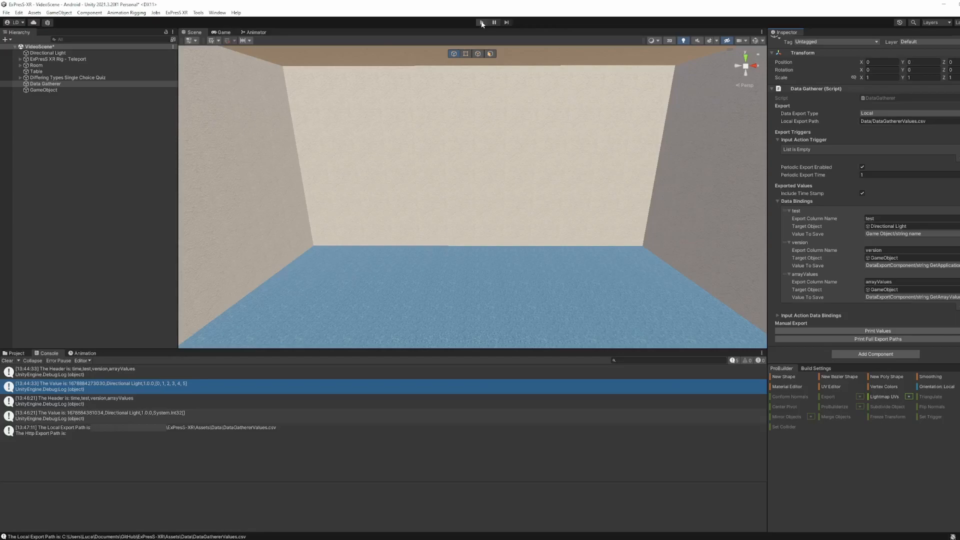
Step: Disable the Data Gatherer's periodic export and export its values manually once during a play-mode run
left_click(862, 176)
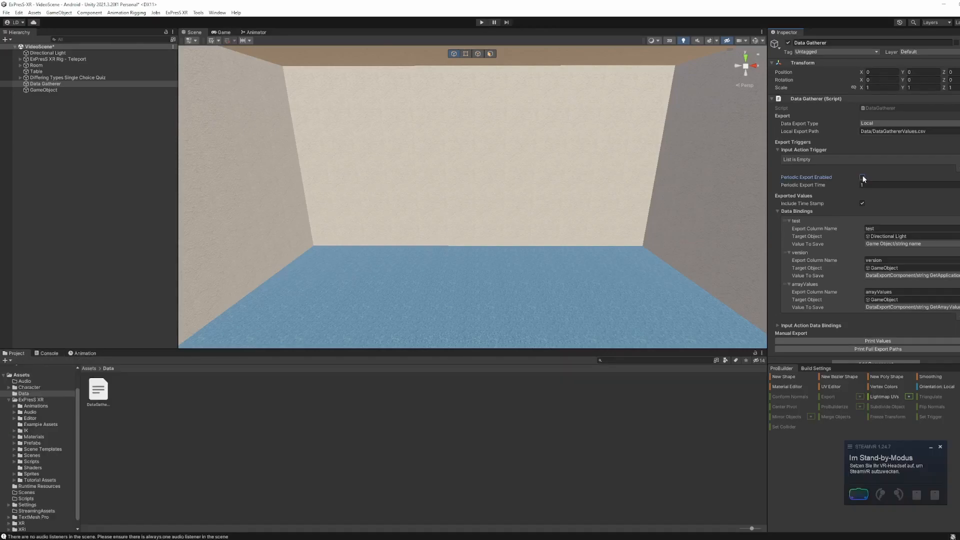
key("ctrl+p")
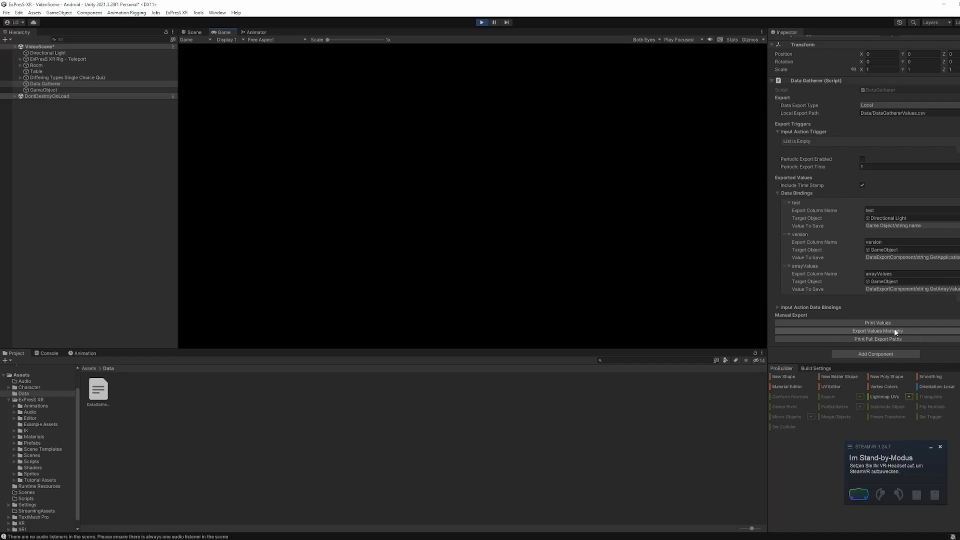
left_click(482, 22)
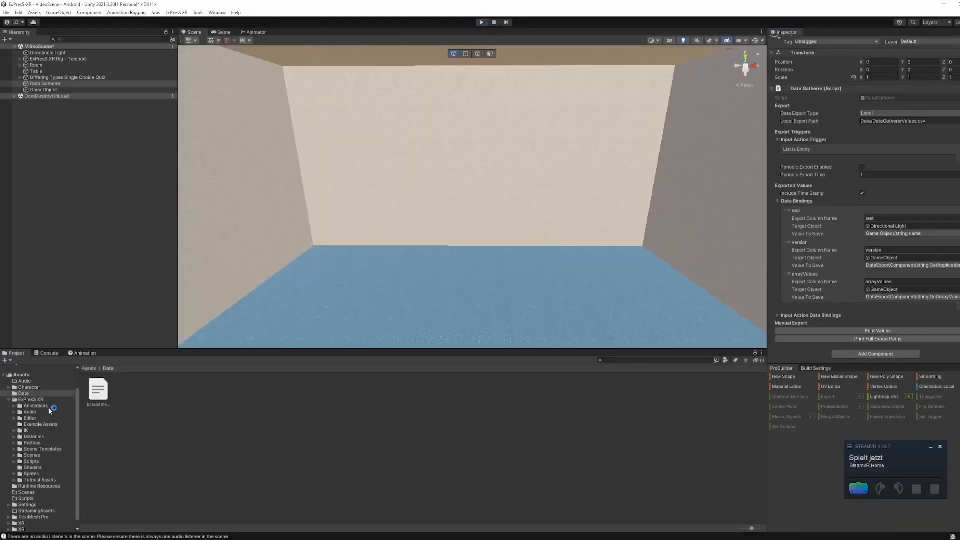
Step: Examine the contents of DataGathererValues.csv in the Assets/Data folder and return to the Data Gatherer's settings
left_click(29, 395)
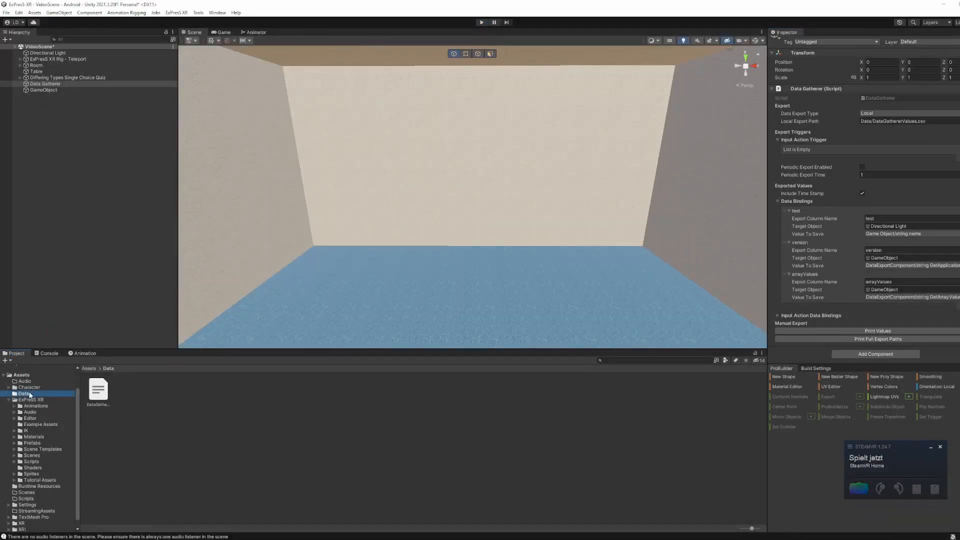
left_click(102, 387)
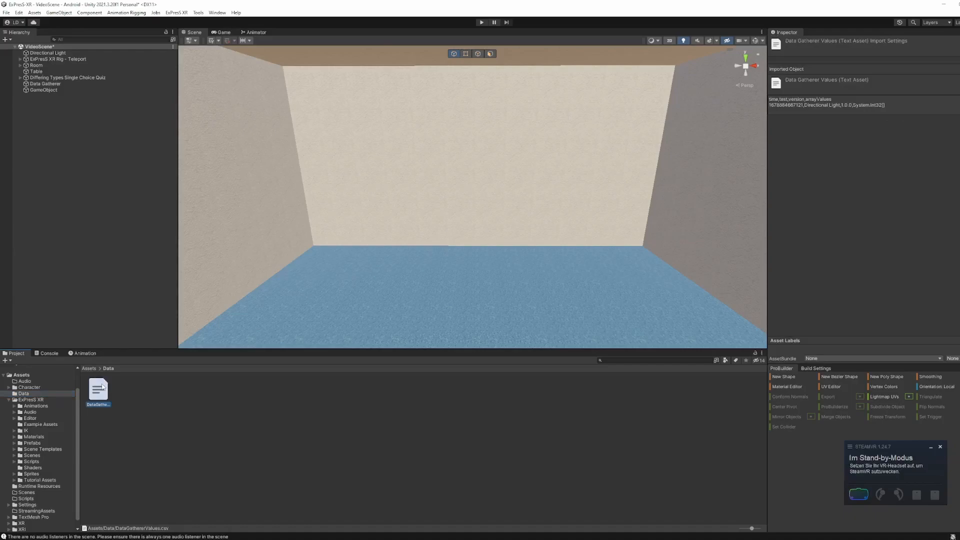
left_click(894, 107)
left_click(44, 84)
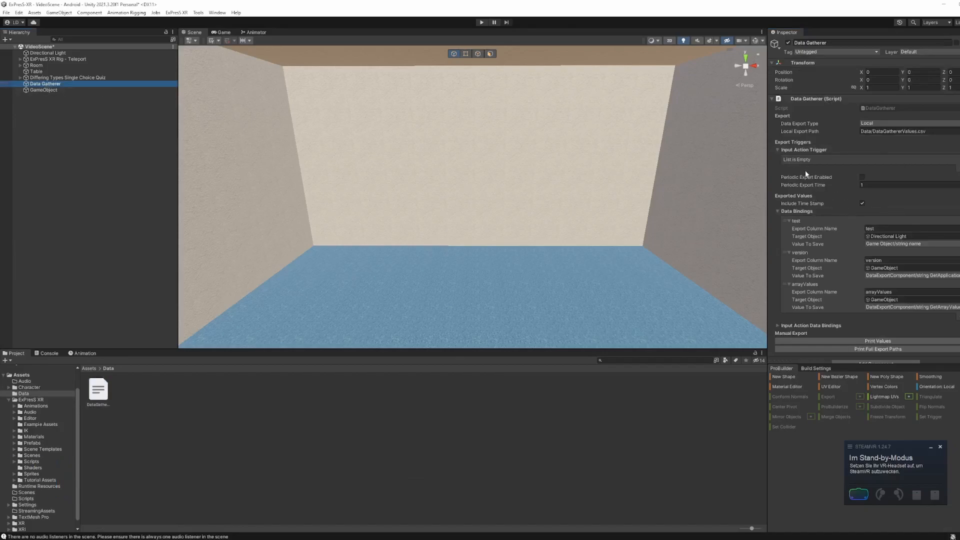
Step: Add an On Answer Given listener to the Differing Types Single Choice Quiz that calls the Data Gatherer's ExportNewCSVLine()
left_click(68, 79)
scroll(848, 270, "down", 10)
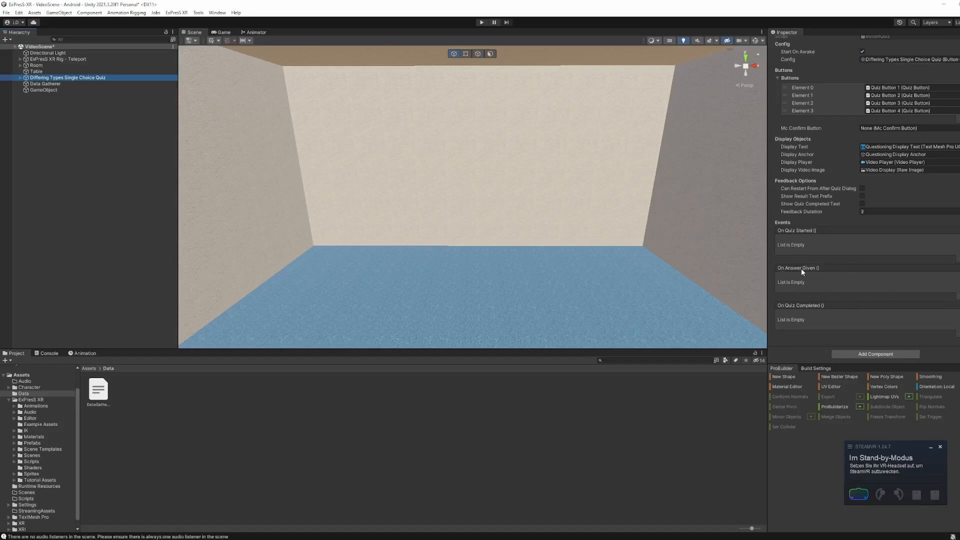
key("s")
right_click_drag(626, 236, 626, 262)
key("w")
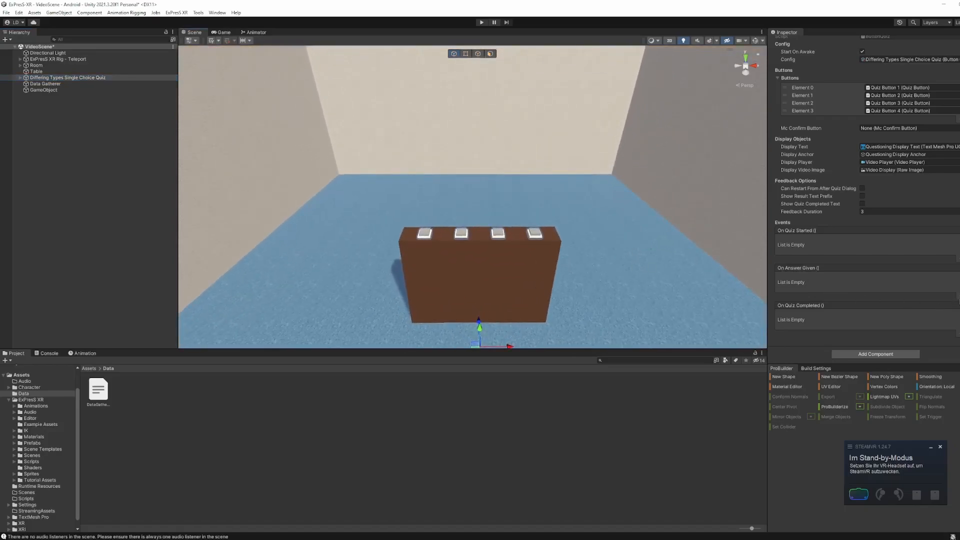
left_click(959, 298)
left_click_drag(50, 83, 815, 290)
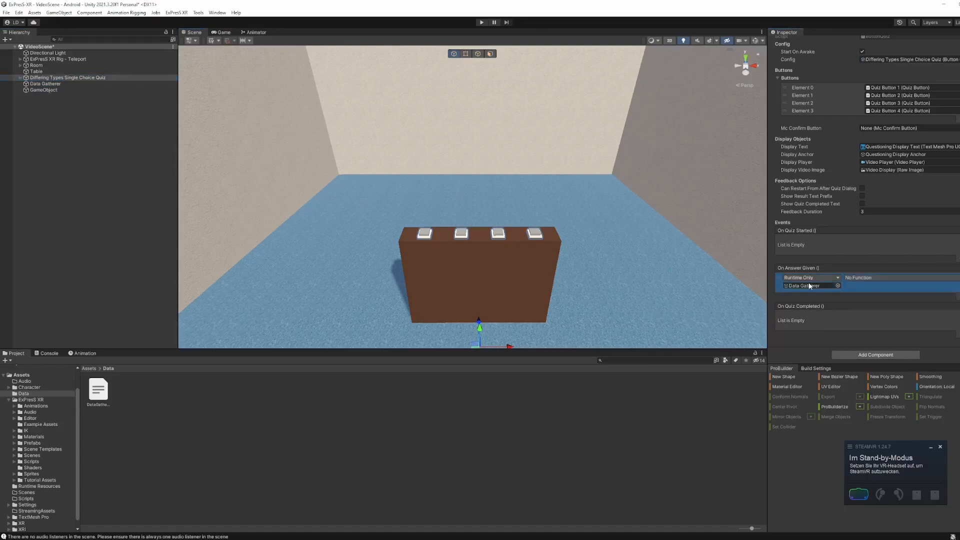
left_click(866, 278)
mouse_move(871, 315)
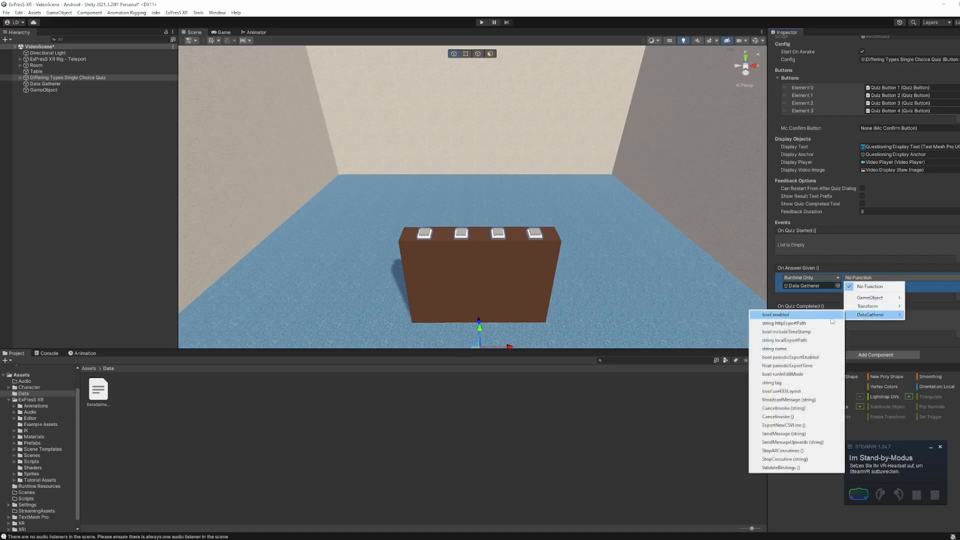
left_click(796, 425)
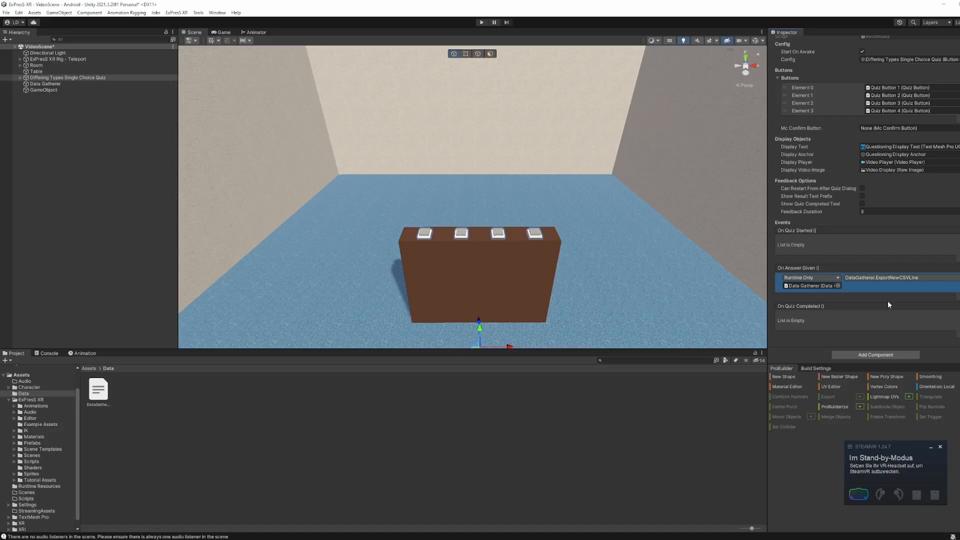